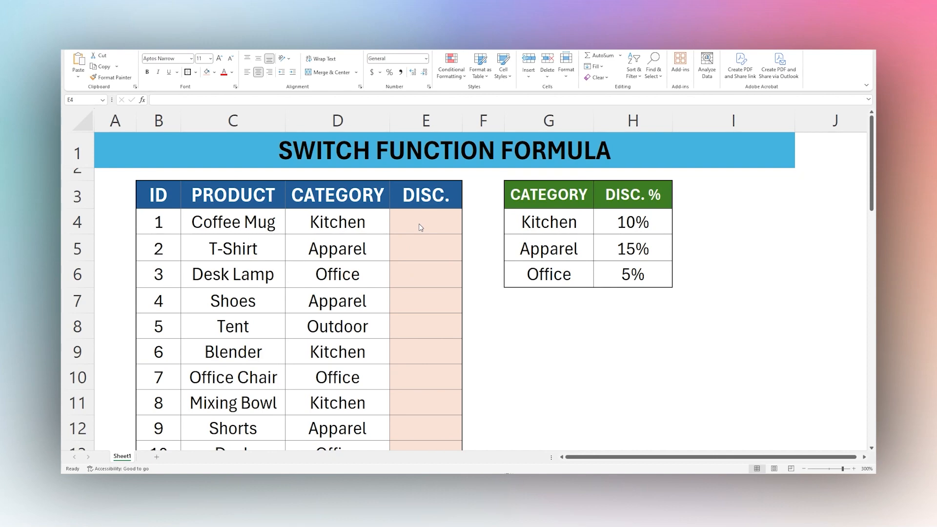
# Start a SWITCH formula in E4 that evaluates D4 and returns "10%" for "Kitchen".
pyautogui.doubleClick(419, 224)
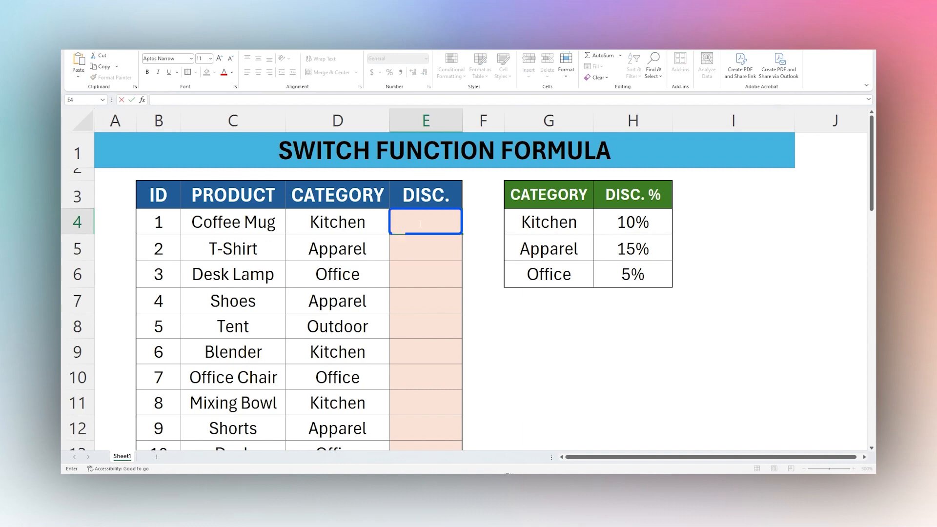
pyautogui.write('=SWITCH(')
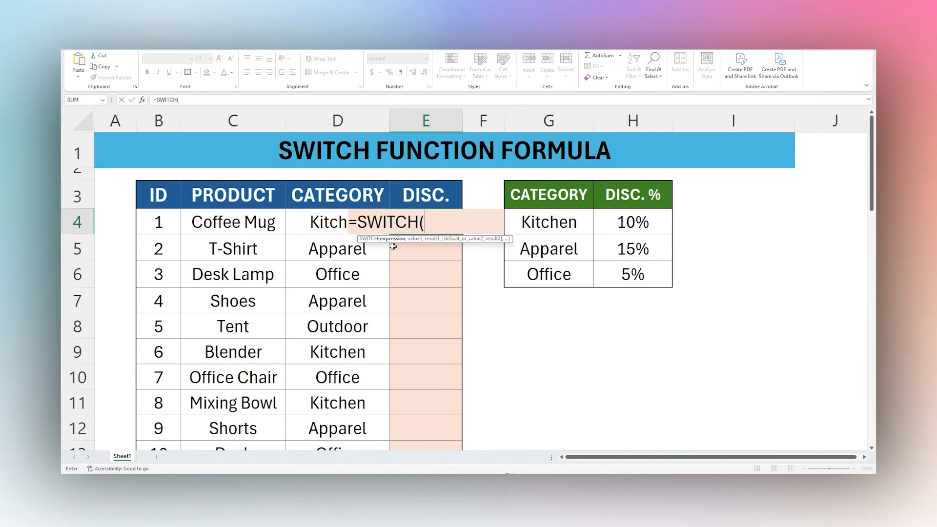
pyautogui.click(303, 222)
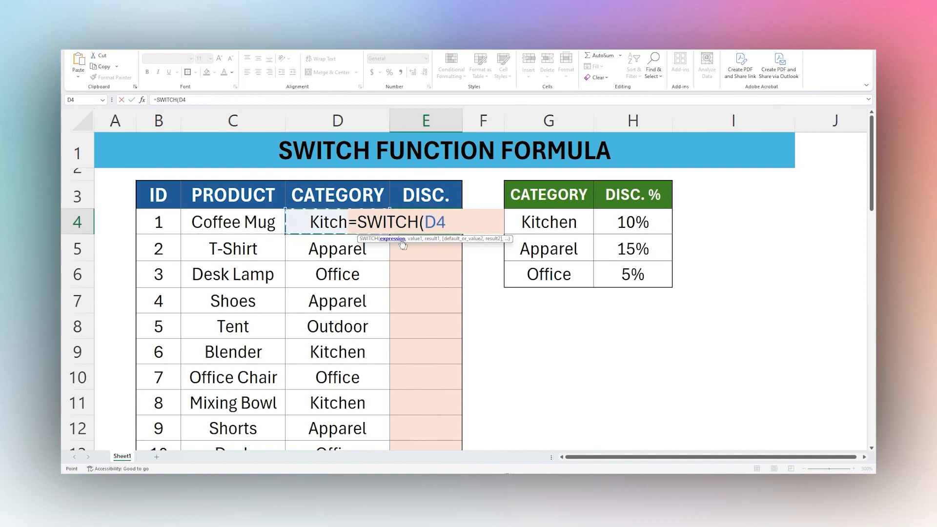
pyautogui.write(',')
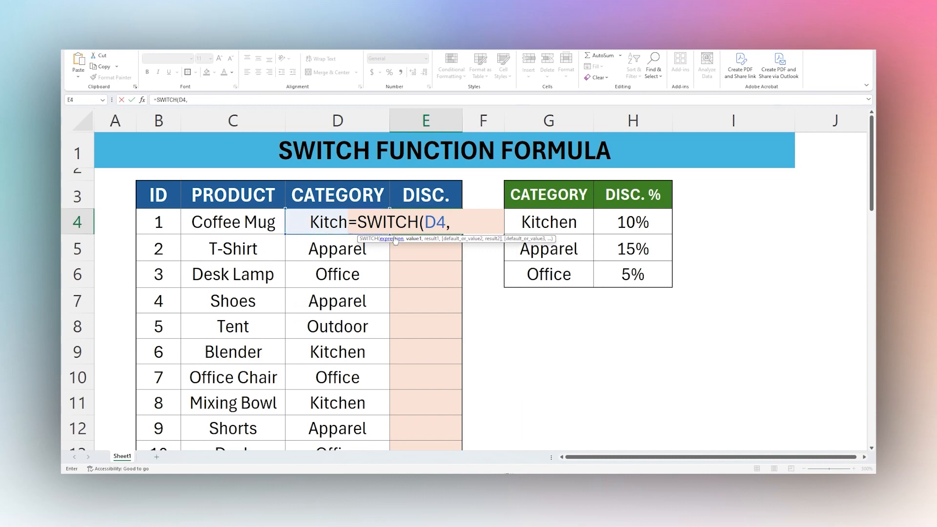
pyautogui.write('"Kitchen",')
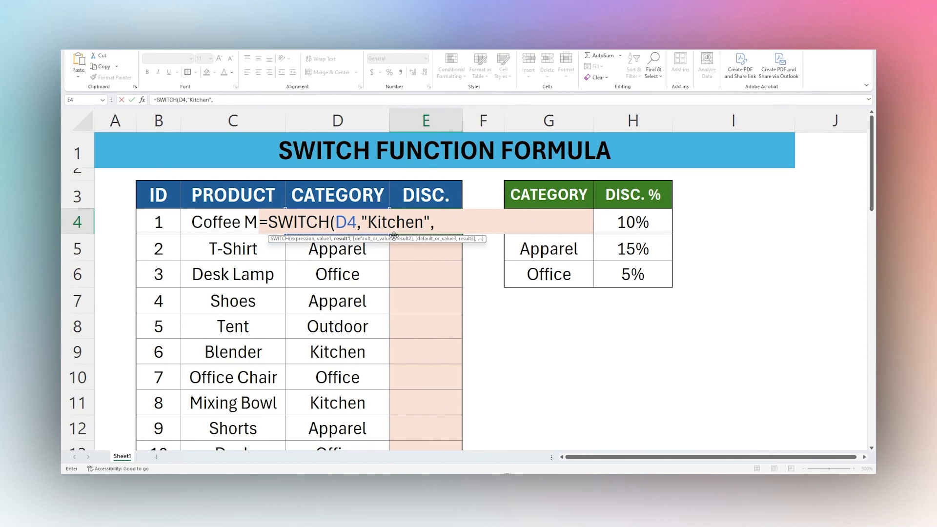
pyautogui.write('"10%",')
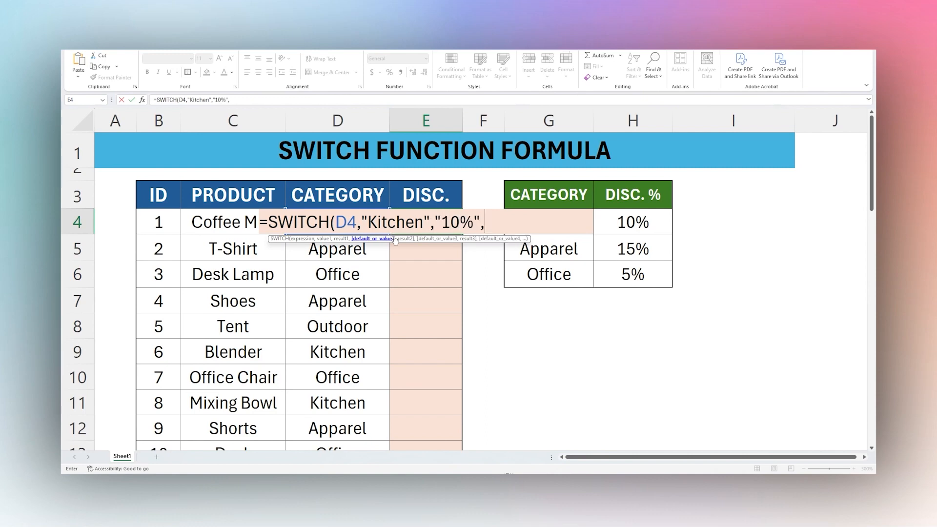
pyautogui.write('"Apparel","')
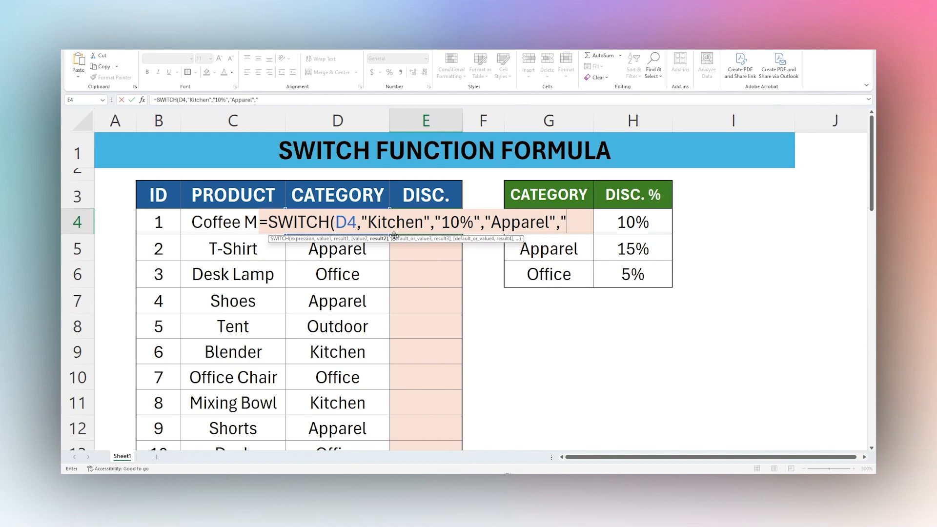
pyautogui.write('15%"')
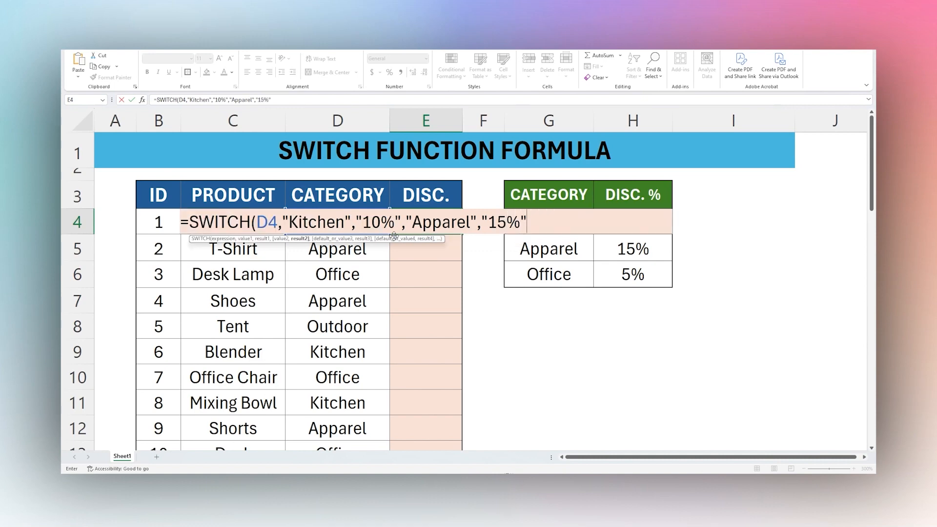
pyautogui.write(',"Offi')
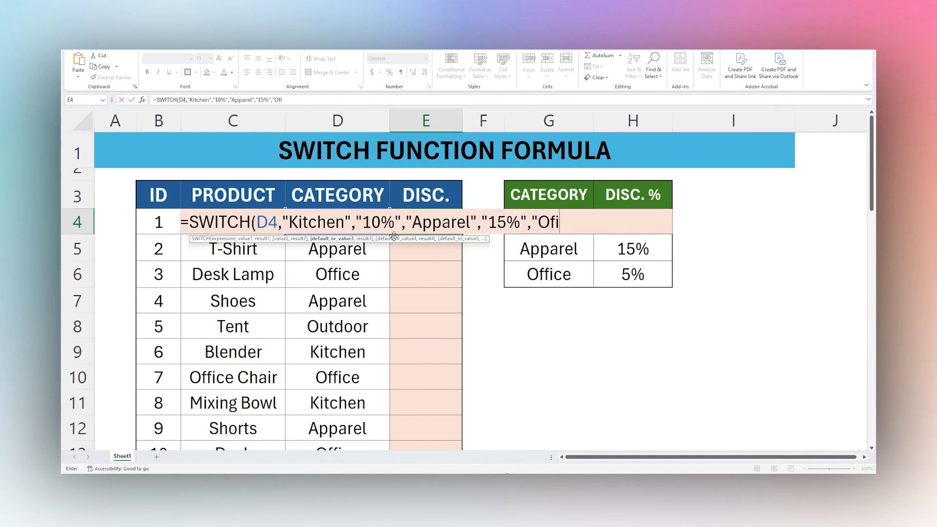
# Add the value "Office" with the result "5%" to the SWITCH formula in E4.
pyautogui.press('BackSpace')
pyautogui.write('fice",')
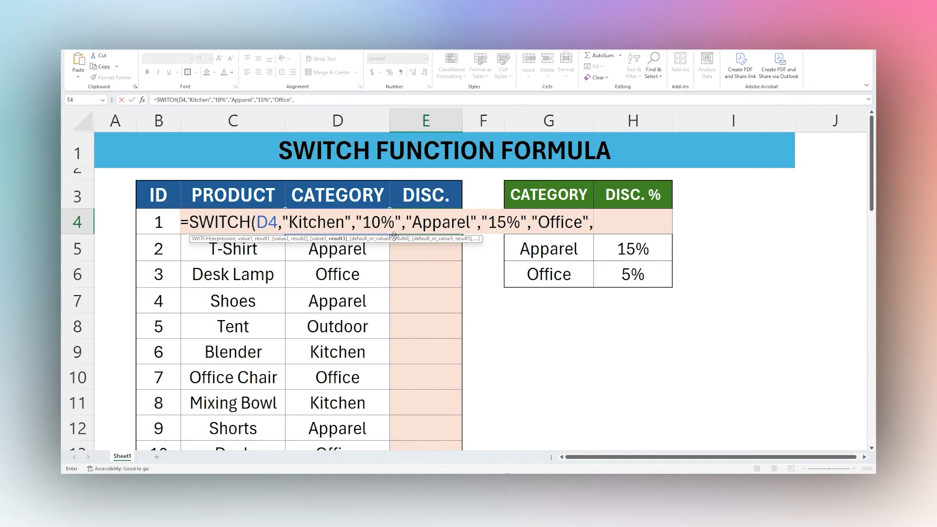
pyautogui.write('"5%')
pyautogui.press('BackSpace')
pyautogui.write('5%",')
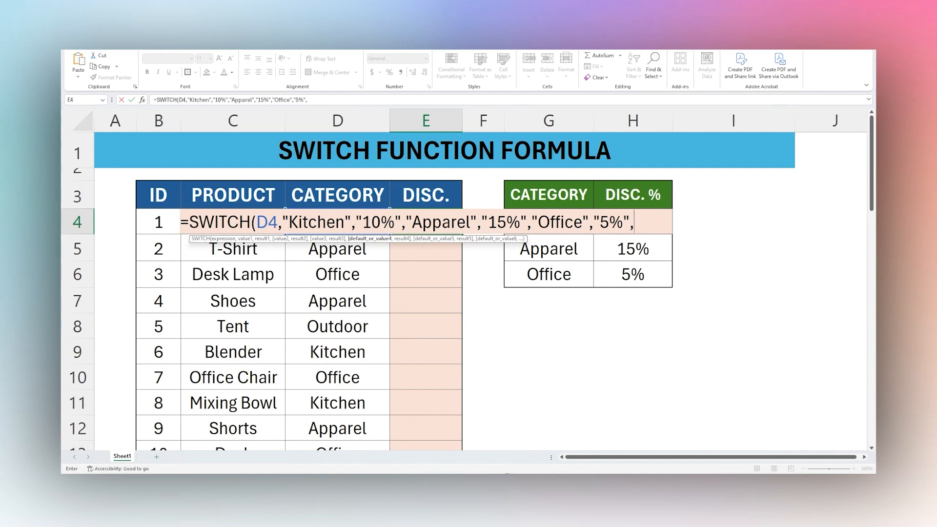
# Finish the SWITCH formula in E4 with "NA" as the default result for unmatched categories.
pyautogui.write('"NA")')
pyautogui.press('Return')
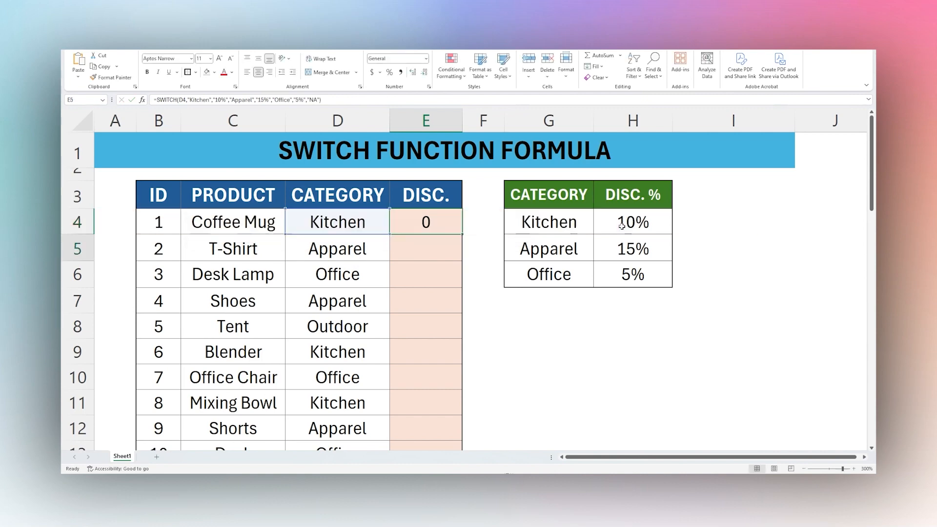
# Review the Kitchen, Apparel and Office values and the "NA" default inside the formula in E4.
pyautogui.click(446, 224)
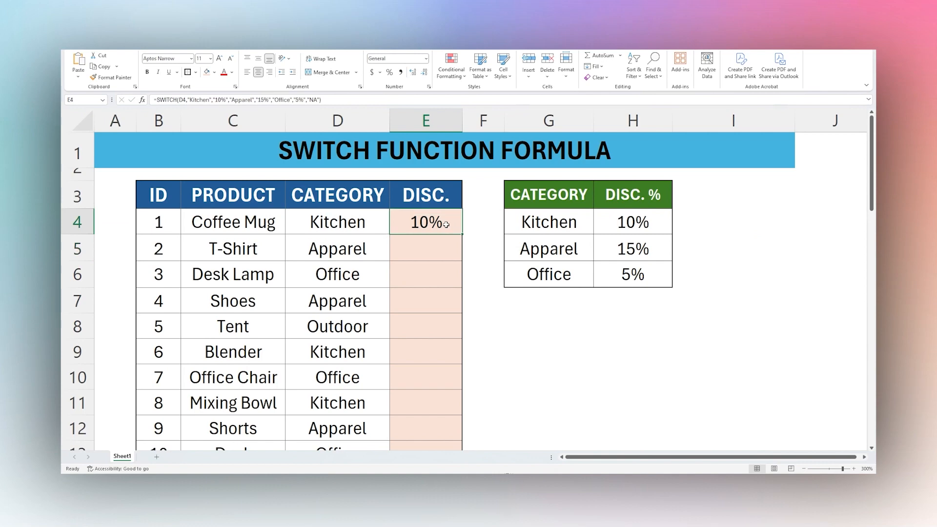
pyautogui.doubleClick(446, 224)
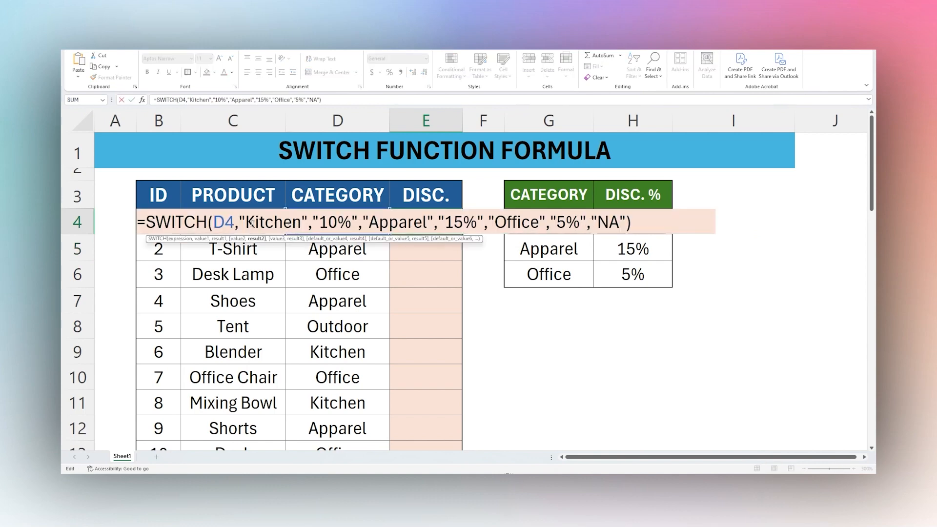
pyautogui.moveTo(245, 222); pyautogui.dragTo(292, 222)
pyautogui.click(384, 221)
pyautogui.moveTo(385, 221); pyautogui.dragTo(438, 222)
pyautogui.moveTo(495, 222); pyautogui.dragTo(550, 222)
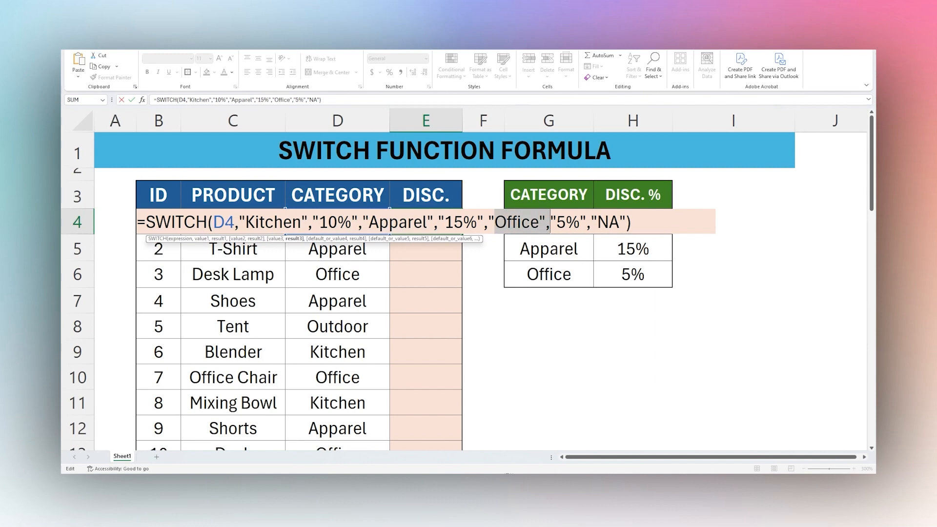
pyautogui.moveTo(591, 222); pyautogui.dragTo(631, 223)
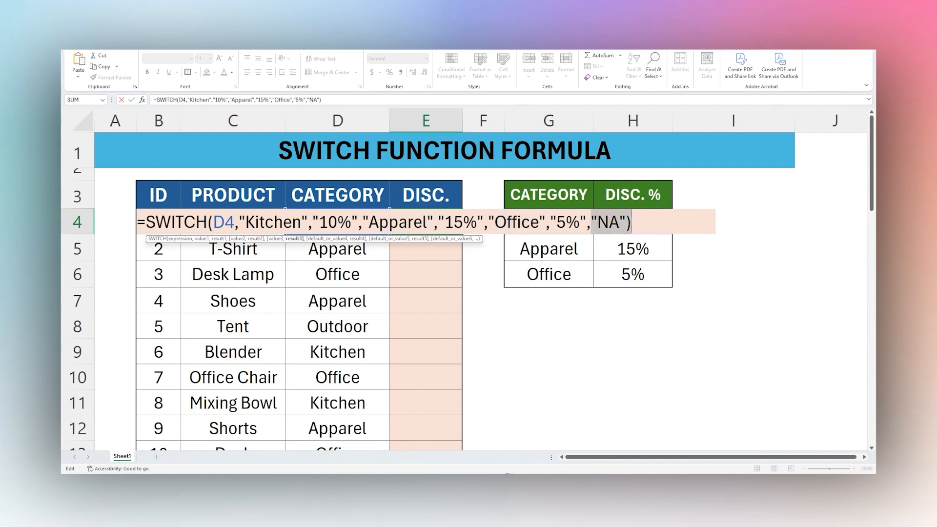
pyautogui.hotkey('ctrl', 'Return')
# Compare the categories listed in D4:D8 with the category values named in E4's SWITCH formula.
pyautogui.scroll(-2, 400, 258)
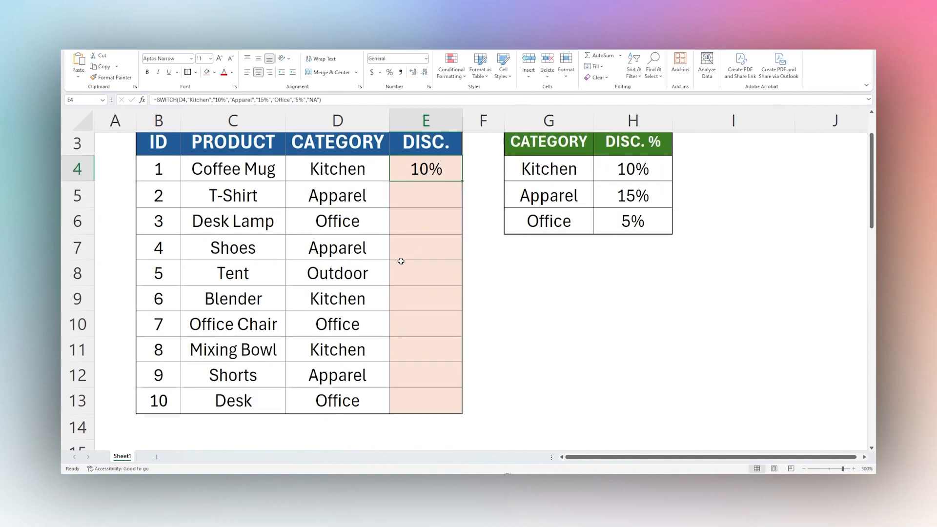
pyautogui.scroll(2, 400, 259)
pyautogui.moveTo(344, 225); pyautogui.dragTo(339, 326)
pyautogui.click(339, 250)
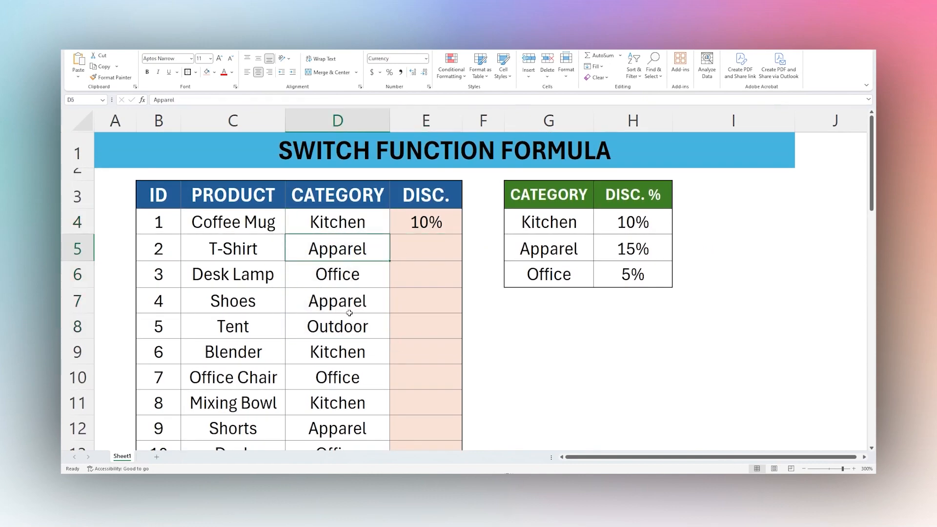
pyautogui.click(336, 327)
pyautogui.click(415, 224)
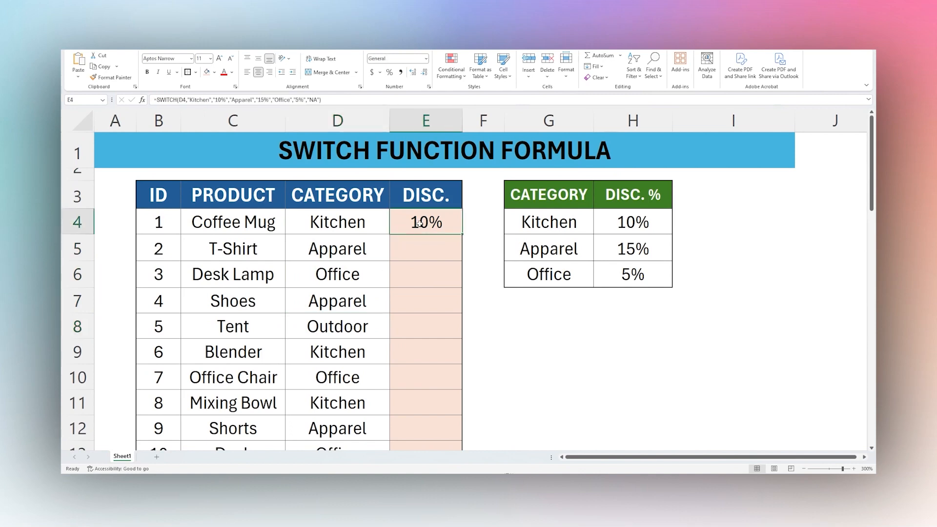
pyautogui.moveTo(190, 100); pyautogui.dragTo(212, 100)
pyautogui.click(239, 100)
pyautogui.click(282, 100)
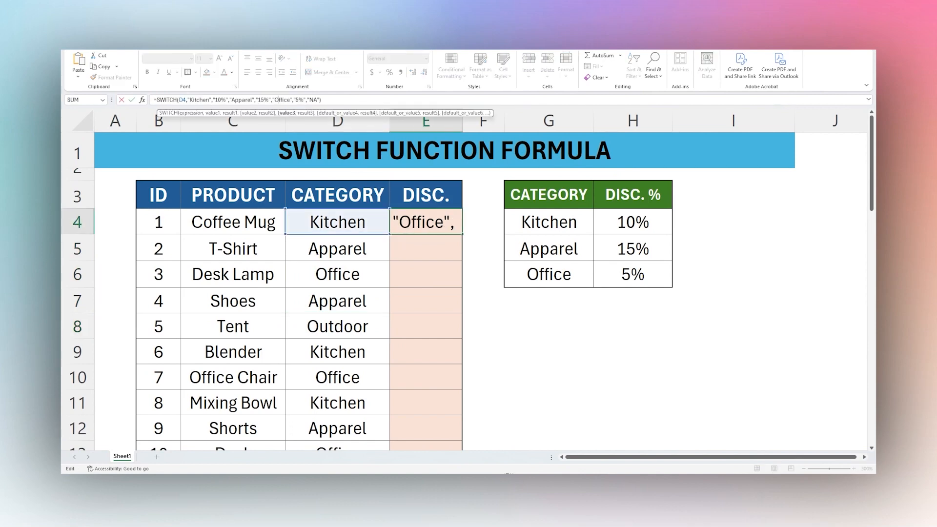
pyautogui.press('Return')
# Fill the SWITCH formula from E4 down through E13.
pyautogui.click(443, 221)
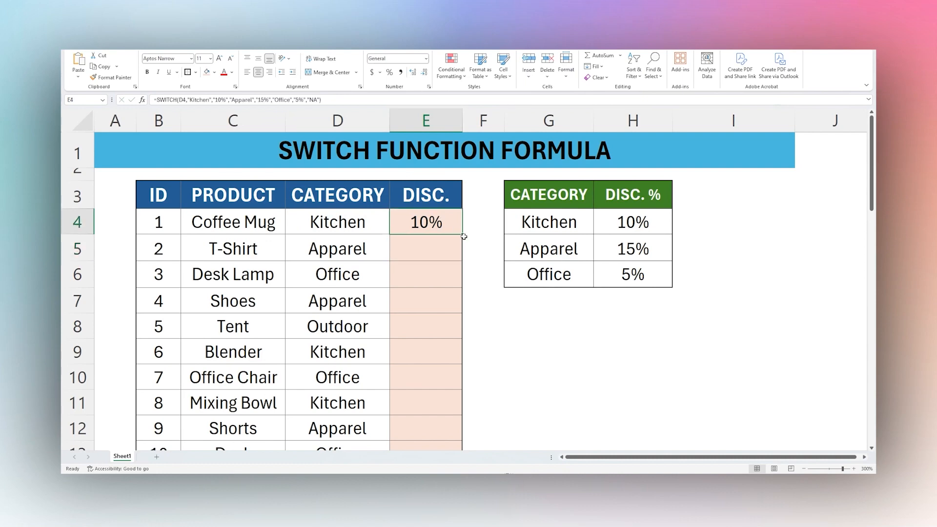
pyautogui.moveTo(463, 235); pyautogui.dragTo(439, 412)
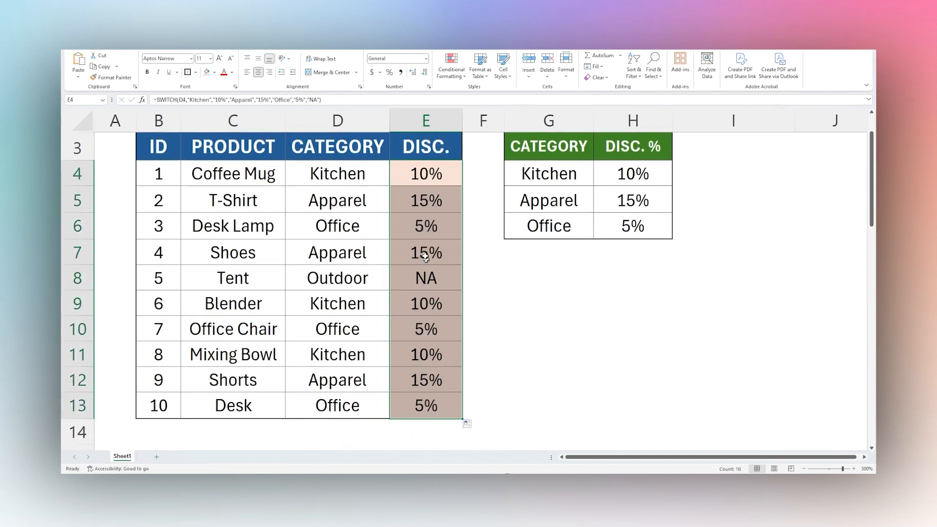
# Examine the cell reference in E5's copied formula and the discounts returned for the T-Shirt, Desk Lamp and Tent categories.
pyautogui.click(426, 172)
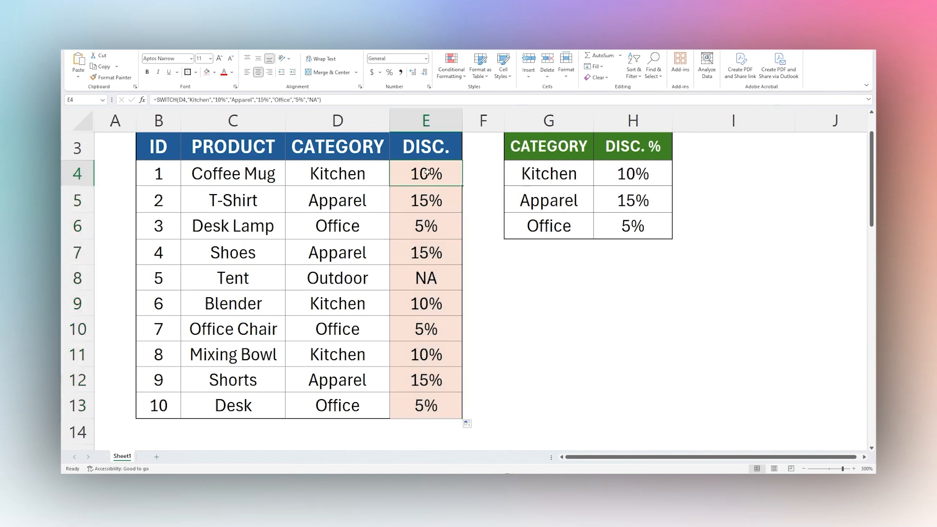
pyautogui.click(417, 196)
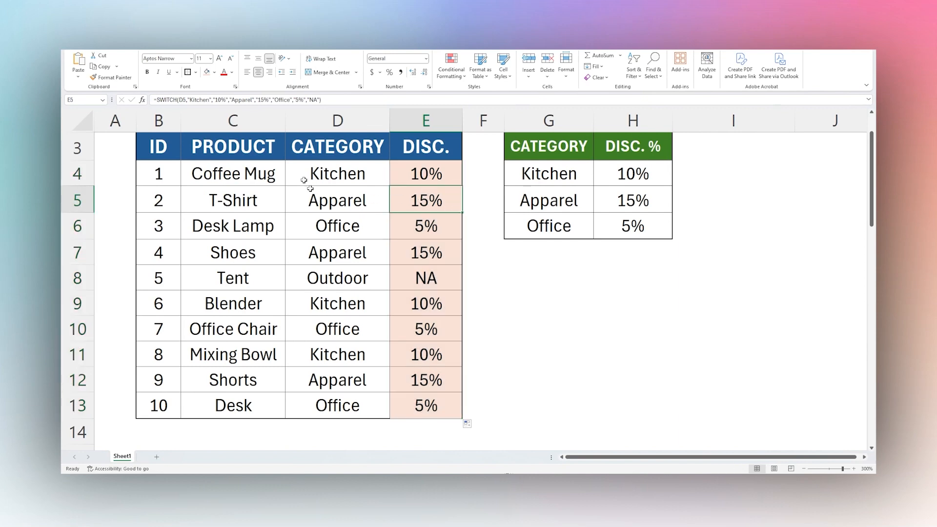
pyautogui.click(190, 100)
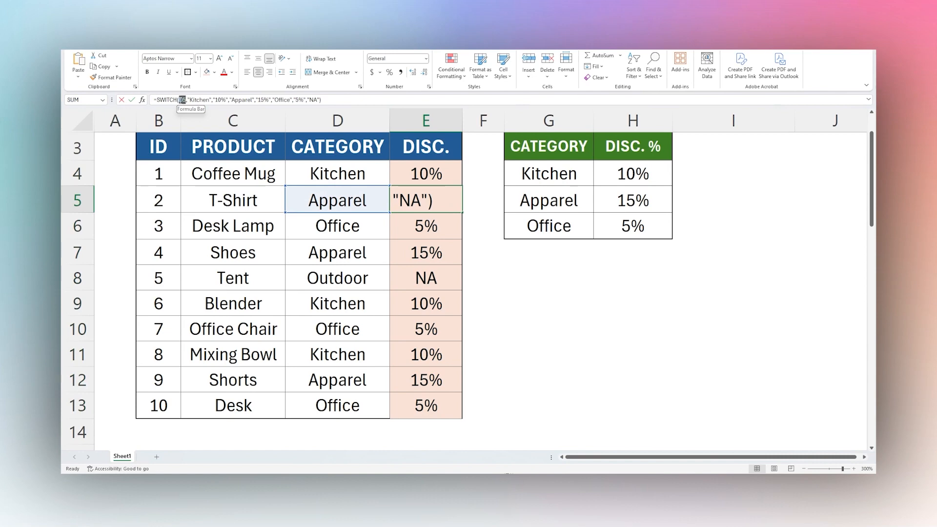
pyautogui.doubleClick(182, 100)
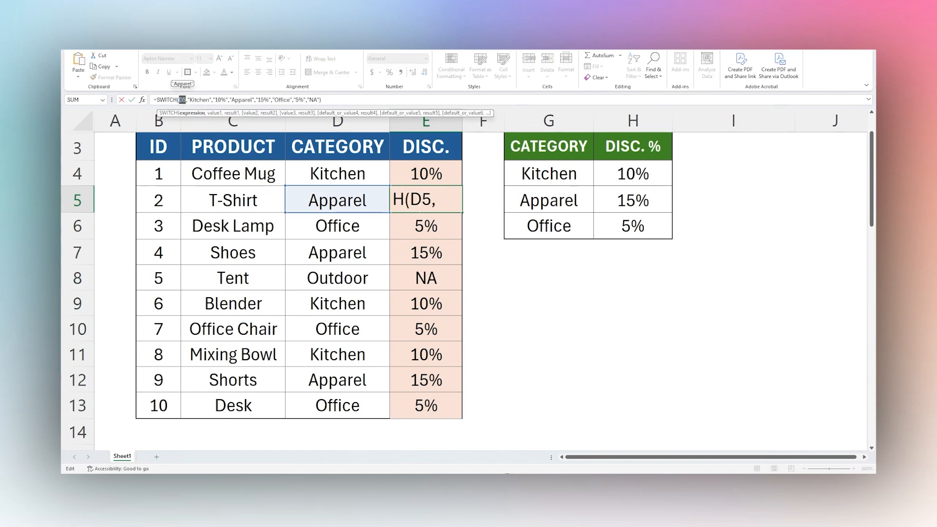
pyautogui.press('Escape')
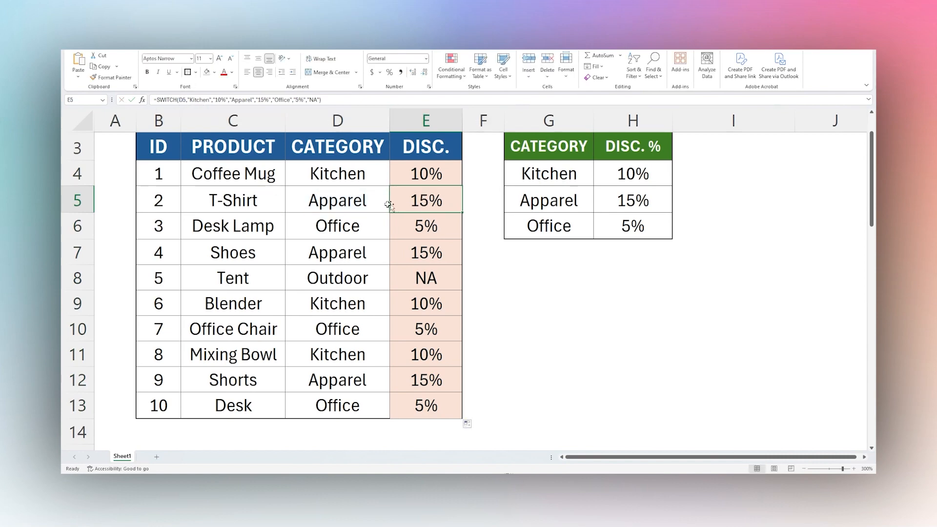
pyautogui.moveTo(361, 201); pyautogui.dragTo(394, 201)
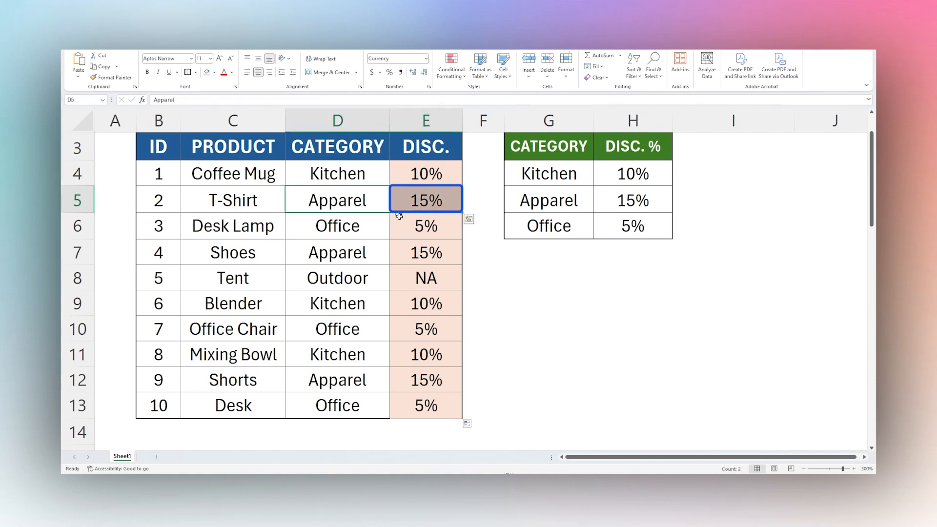
pyautogui.click(417, 233)
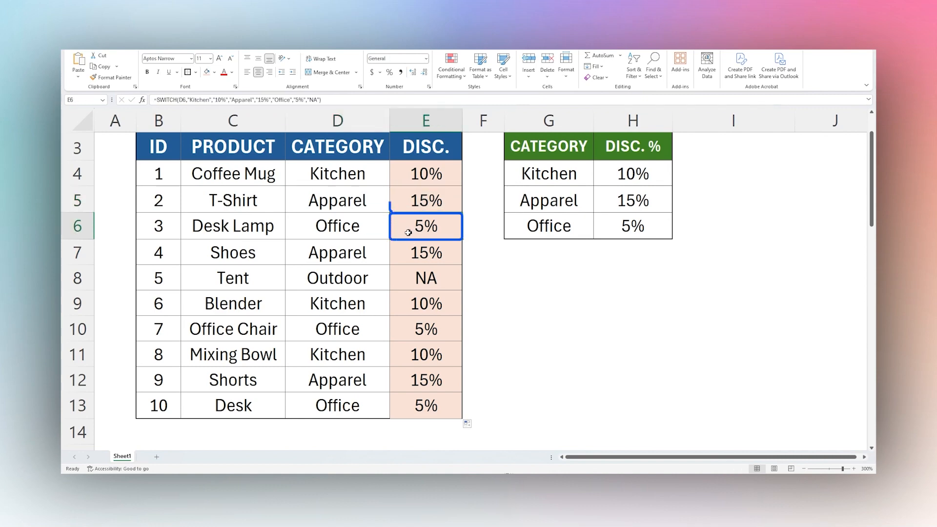
pyautogui.moveTo(410, 281); pyautogui.dragTo(380, 282)
pyautogui.click(405, 279)
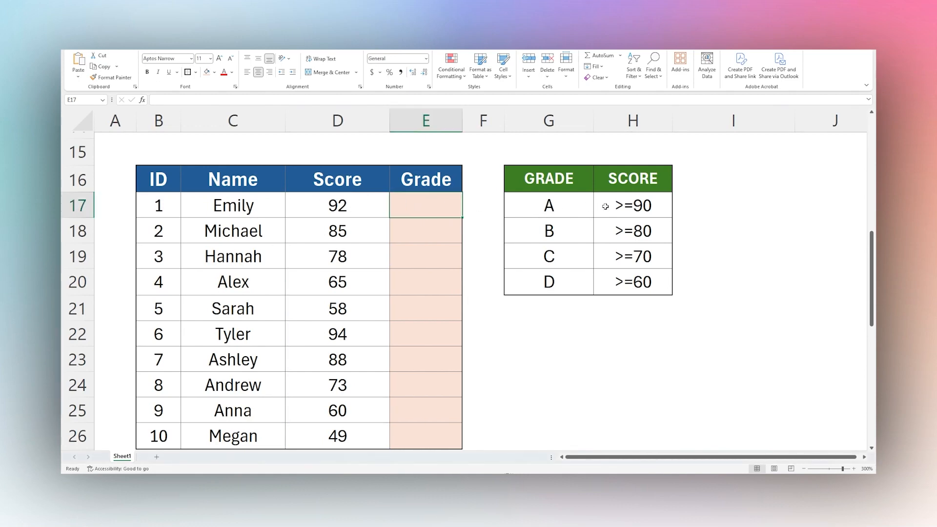
# Review the grade thresholds and scores, and start a SWITCH formula in E17 with TRUE as its expression.
pyautogui.moveTo(563, 205); pyautogui.dragTo(622, 279)
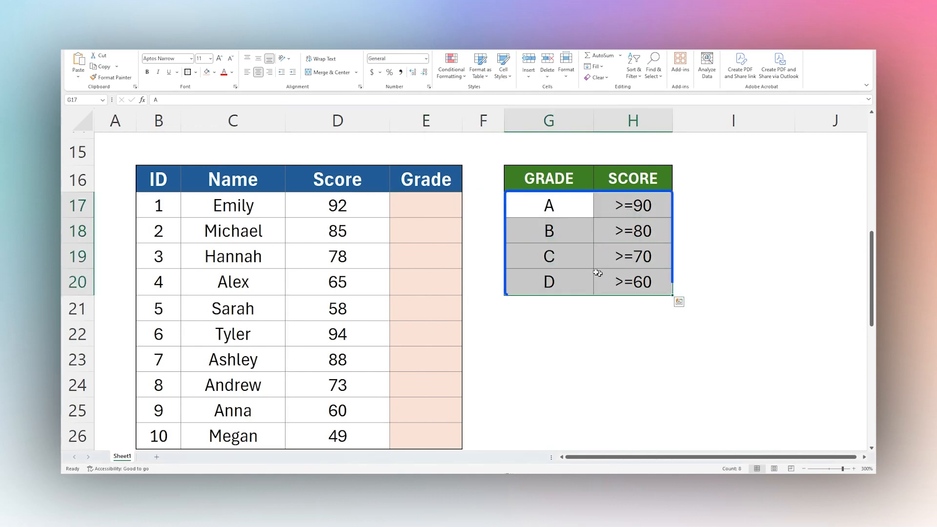
pyautogui.click(327, 205)
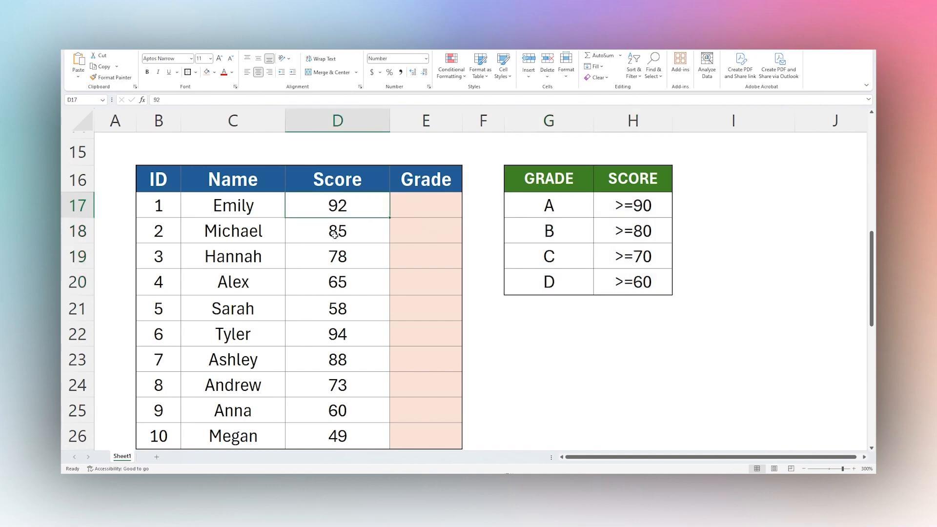
pyautogui.click(338, 256)
pyautogui.click(436, 199)
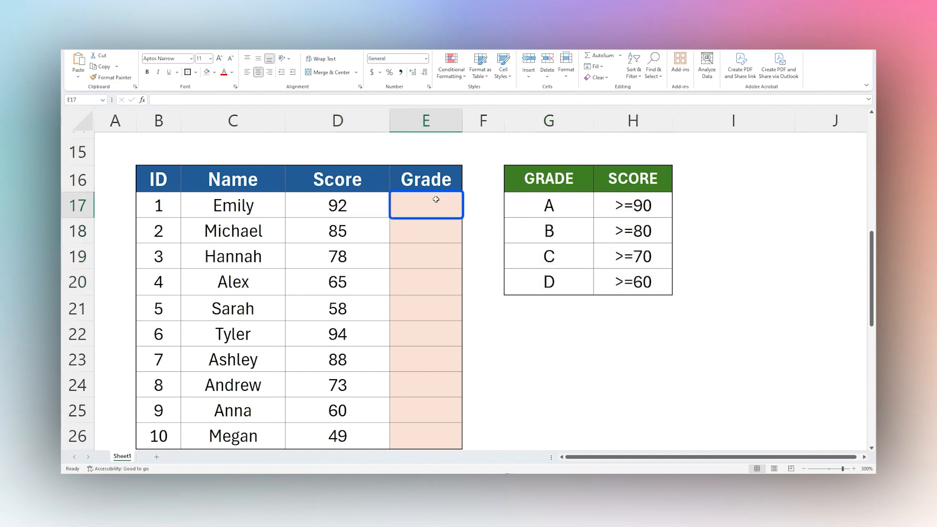
pyautogui.write('=SW')
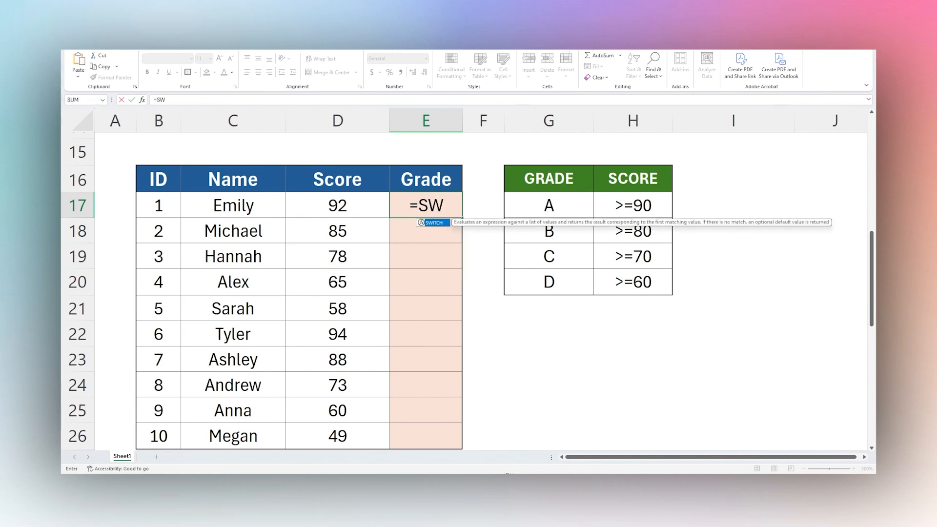
pyautogui.write('ITCH(')
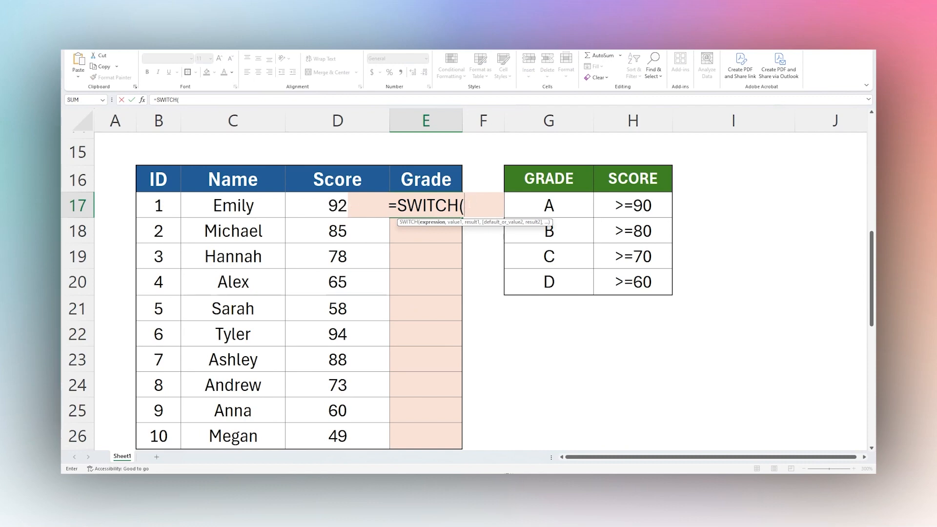
pyautogui.write('TRU')
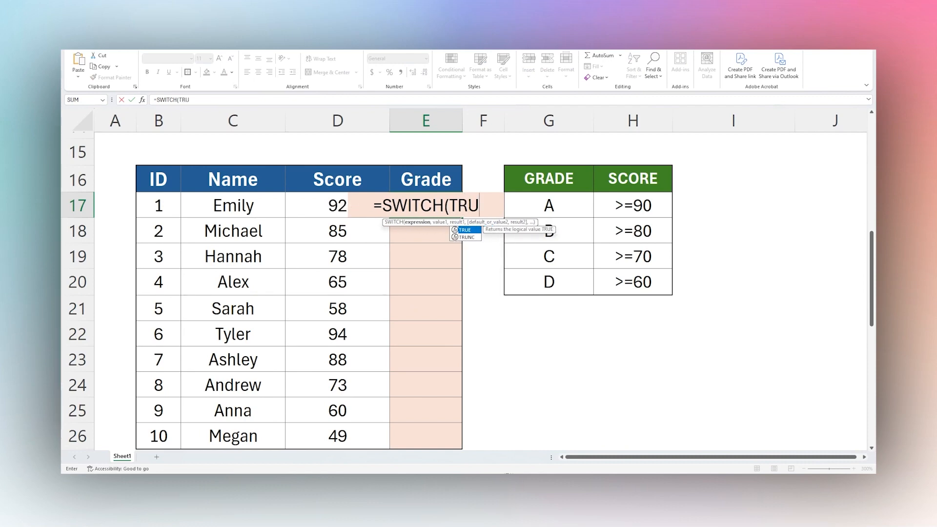
pyautogui.write('E,')
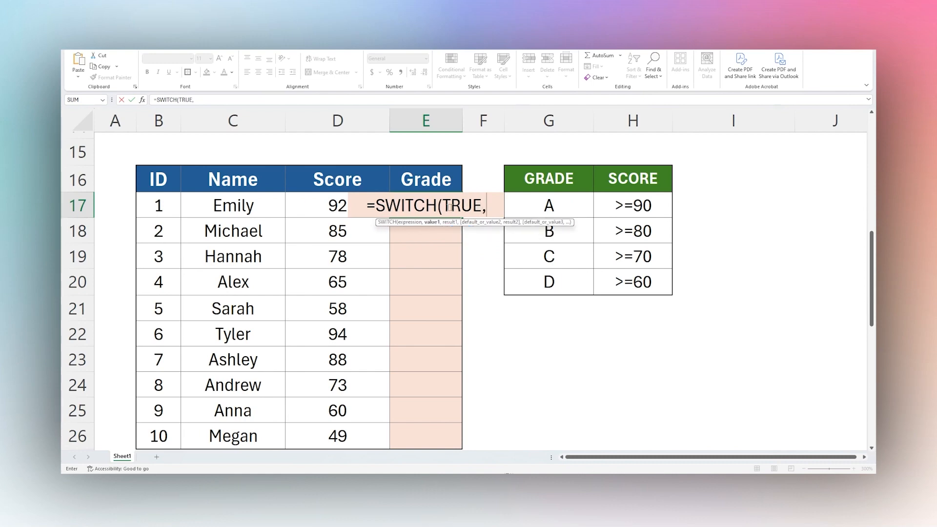
# Add D17>=90 as the formula's first test value with "A" as its result.
pyautogui.click(316, 207)
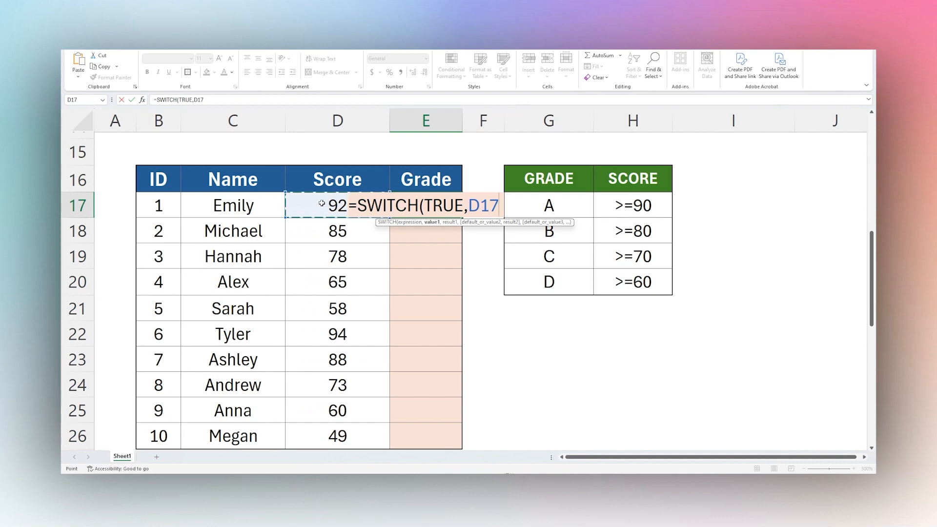
pyautogui.write('>')
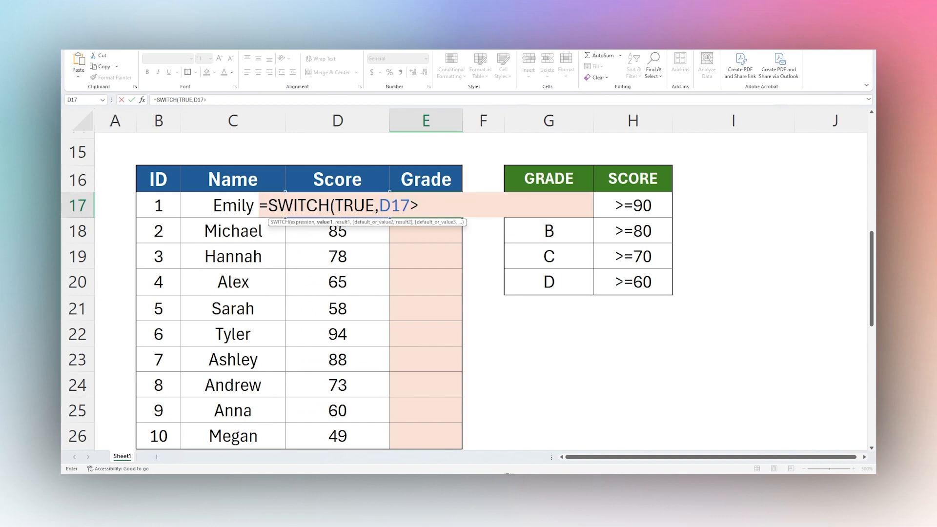
pyautogui.write('=90,')
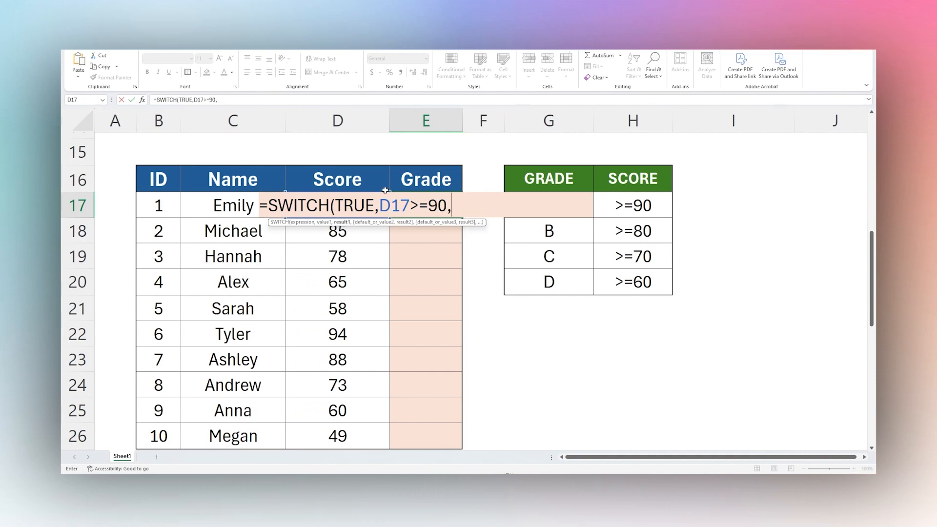
pyautogui.write('"A"')
pyautogui.moveTo(380, 206); pyautogui.dragTo(477, 205)
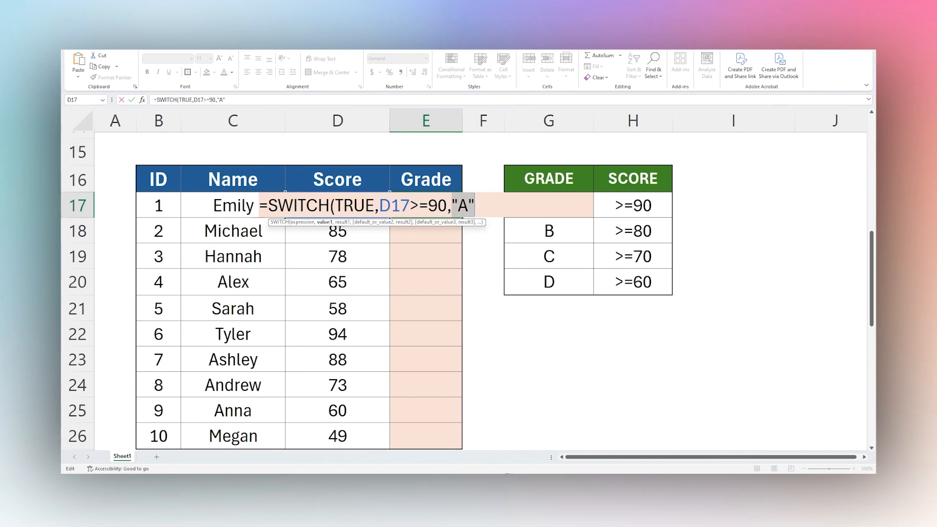
pyautogui.click(478, 205)
pyautogui.write(',')
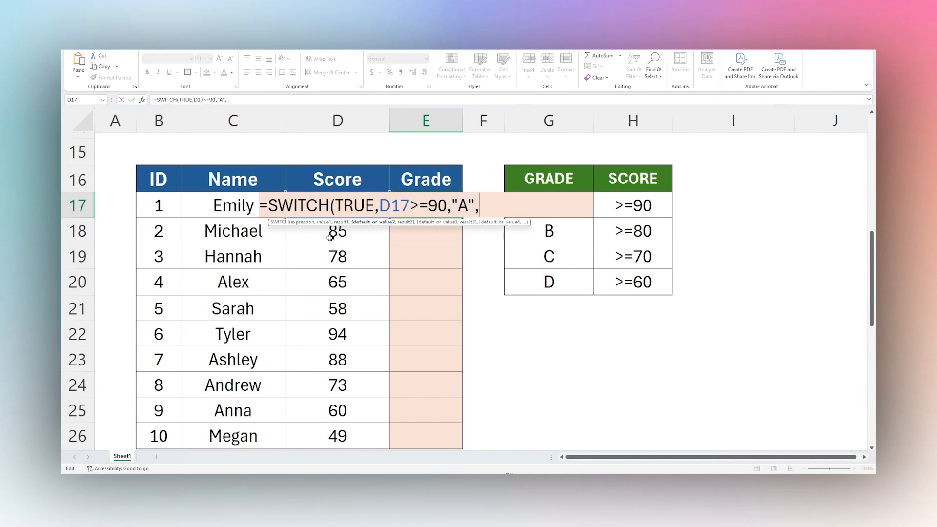
pyautogui.write('D17>=80')
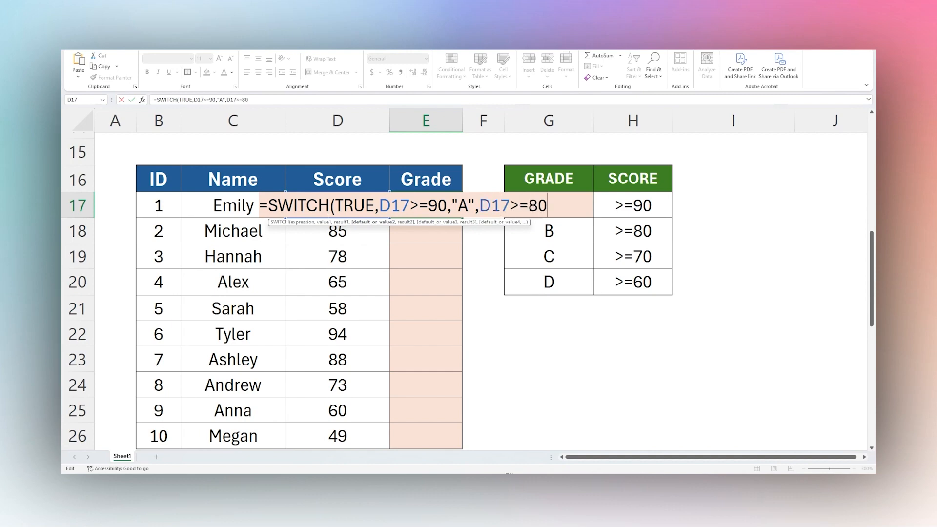
pyautogui.write(',')
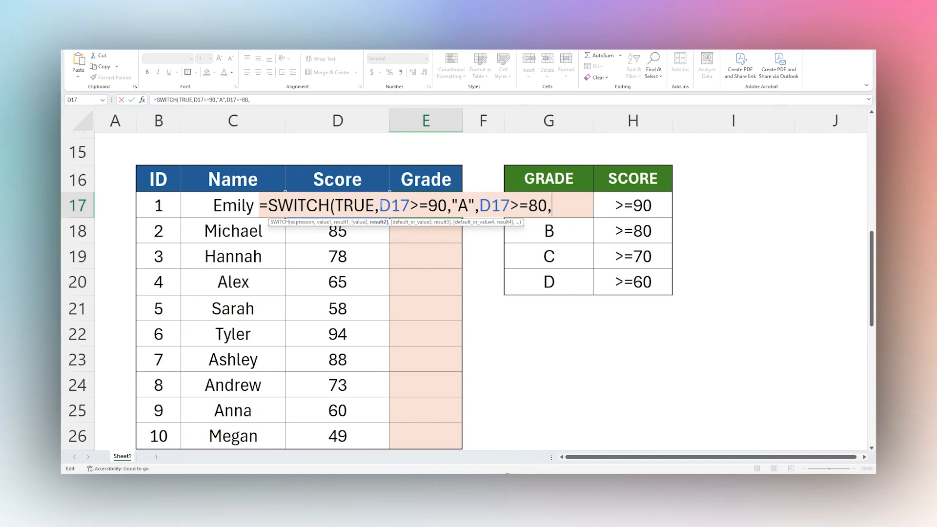
# Add D17>=80 as the second test value in E17's formula and compare it with the D17>=90 condition.
pyautogui.moveTo(380, 206); pyautogui.dragTo(446, 206)
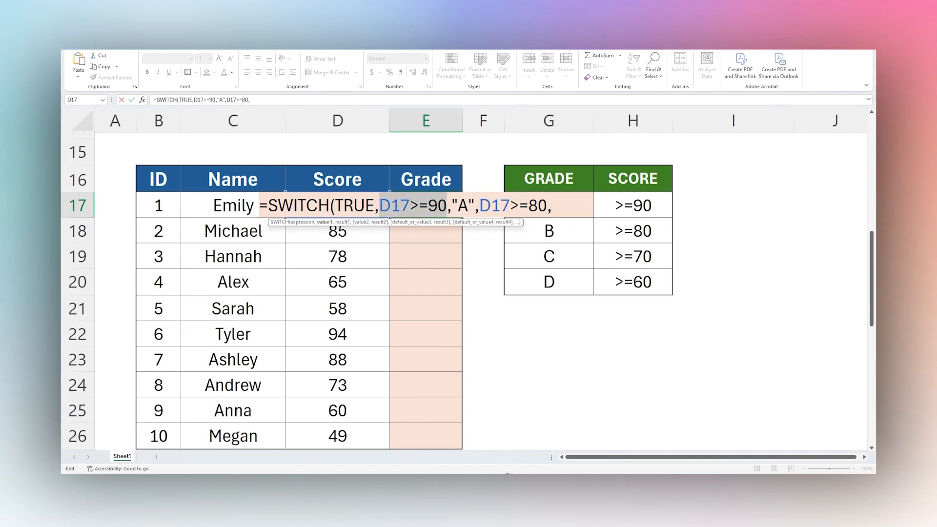
pyautogui.moveTo(479, 205); pyautogui.dragTo(547, 206)
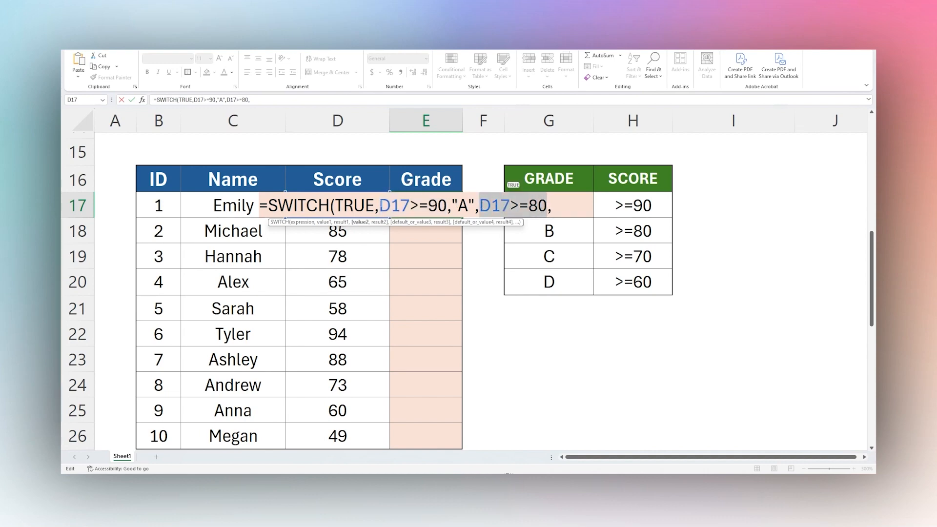
pyautogui.moveTo(380, 207); pyautogui.dragTo(446, 209)
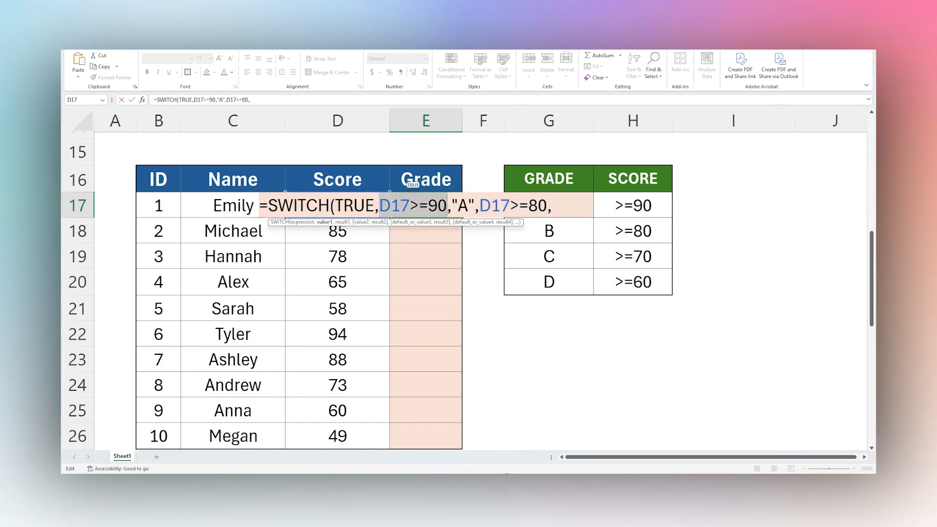
pyautogui.click(564, 207)
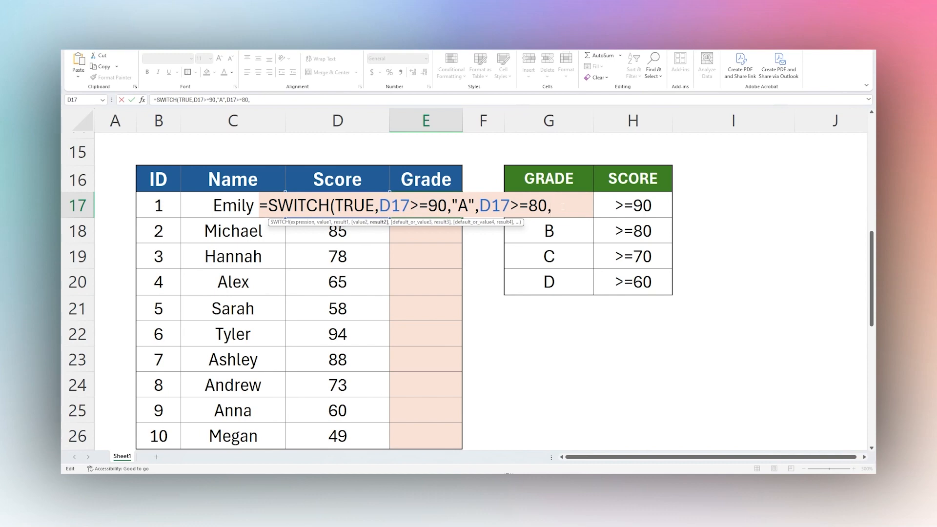
# Add "B" as the result for D17>=80, followed by the test D17>=70 with result "C".
pyautogui.write('D17>=90,"A",D17>=80,')
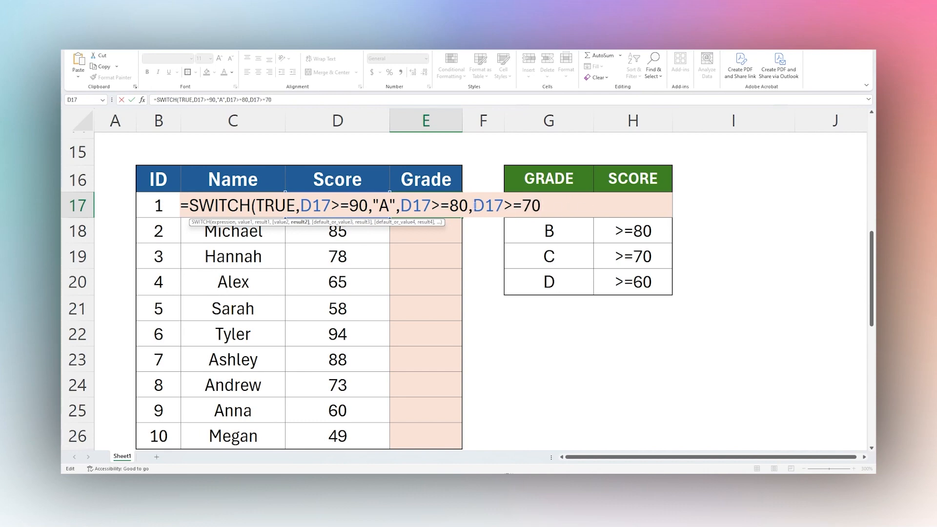
pyautogui.write('"B",D17>=70')
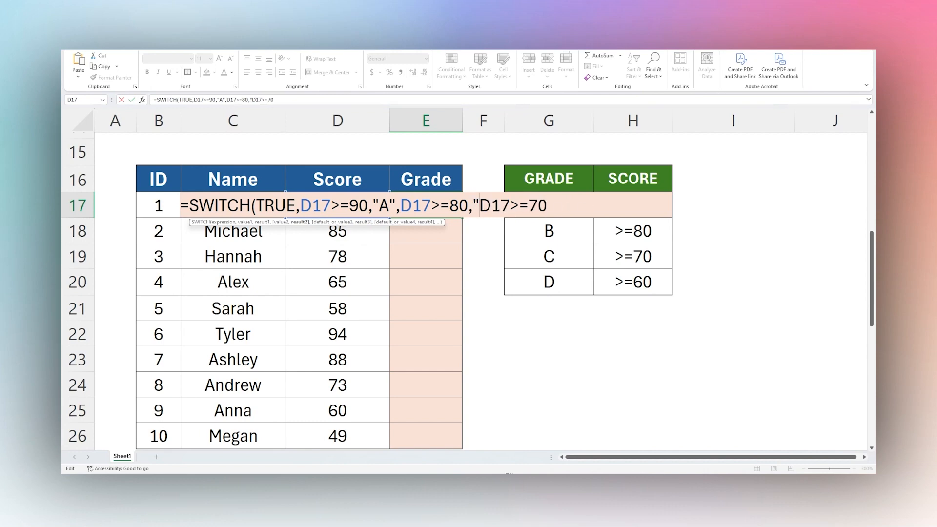
pyautogui.write(',"C",D')
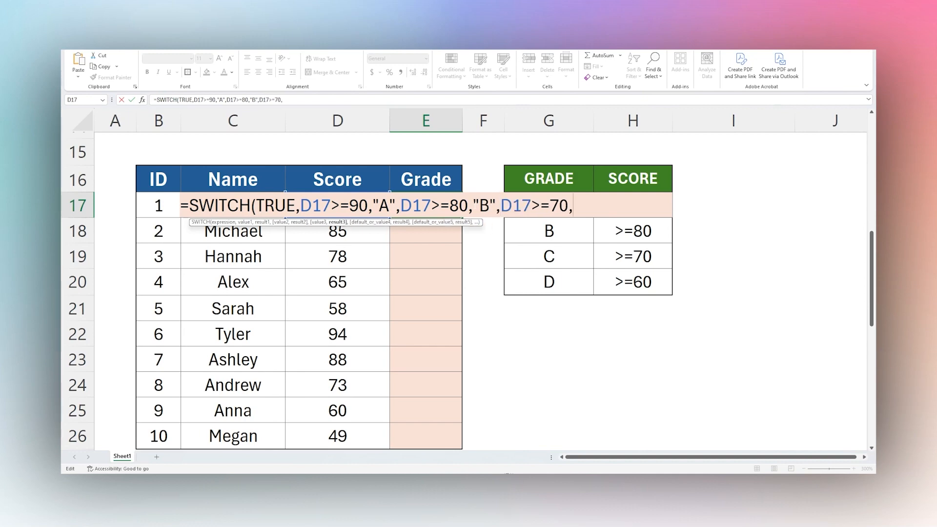
pyautogui.write('17')
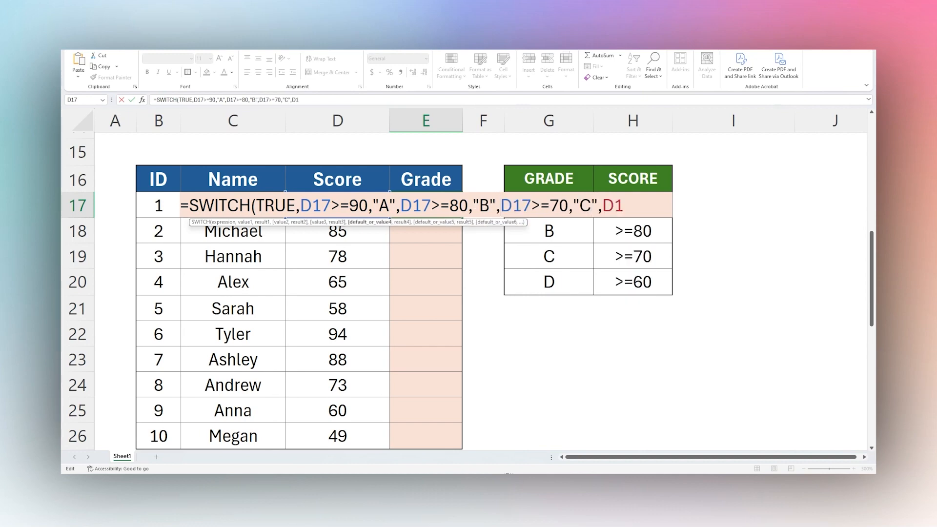
pyautogui.write('>60,"D"')
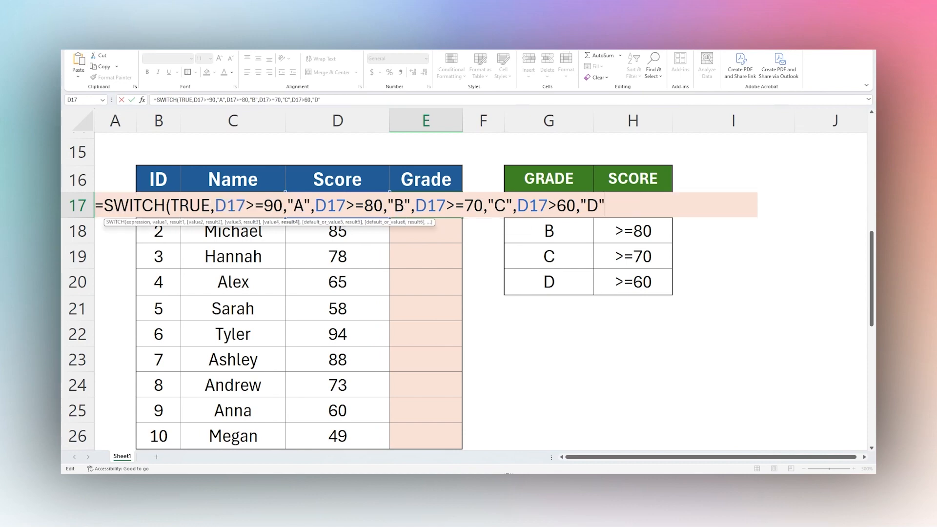
pyautogui.write(',"F")')
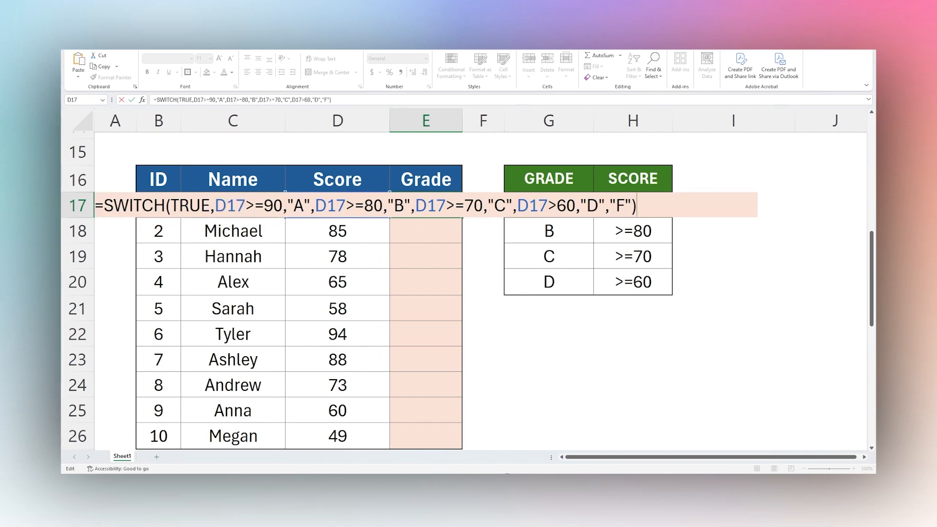
# Complete E17's SWITCH formula with the test D17>60, result "D" and default "F".
pyautogui.press('Return')
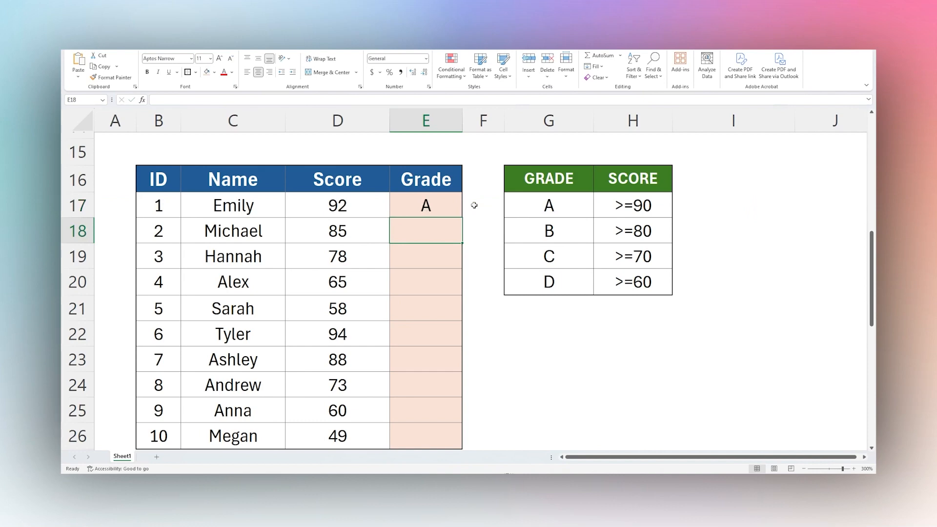
# Fill the grade formula from E17 down through E26.
pyautogui.click(426, 205)
pyautogui.hotkey('ctrl', 'c')
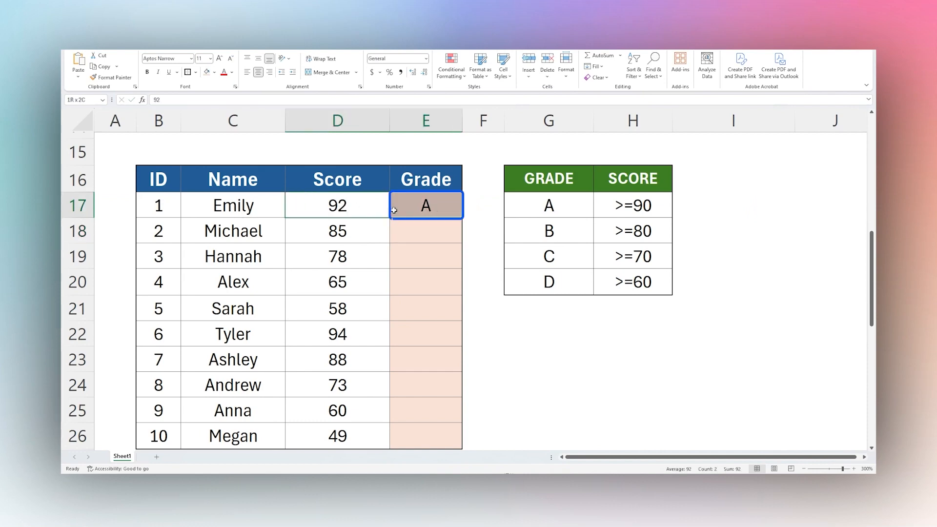
pyautogui.moveTo(463, 218); pyautogui.dragTo(449, 383)
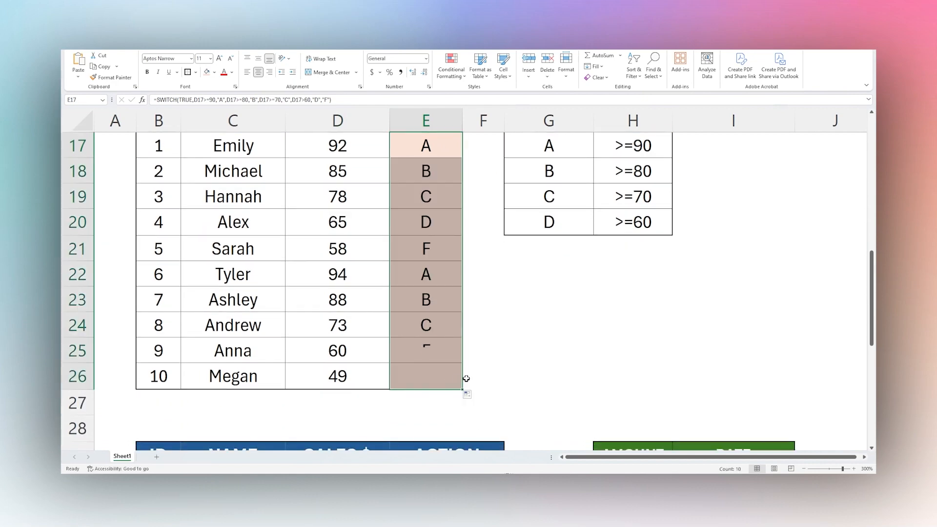
# Check the assigned grades in column E against their scores and the grade table, including rows 21 and 25.
pyautogui.scroll(1, 473, 345)
pyautogui.scroll(-1, 474, 341)
pyautogui.scroll(1, 488, 340)
pyautogui.click(424, 222)
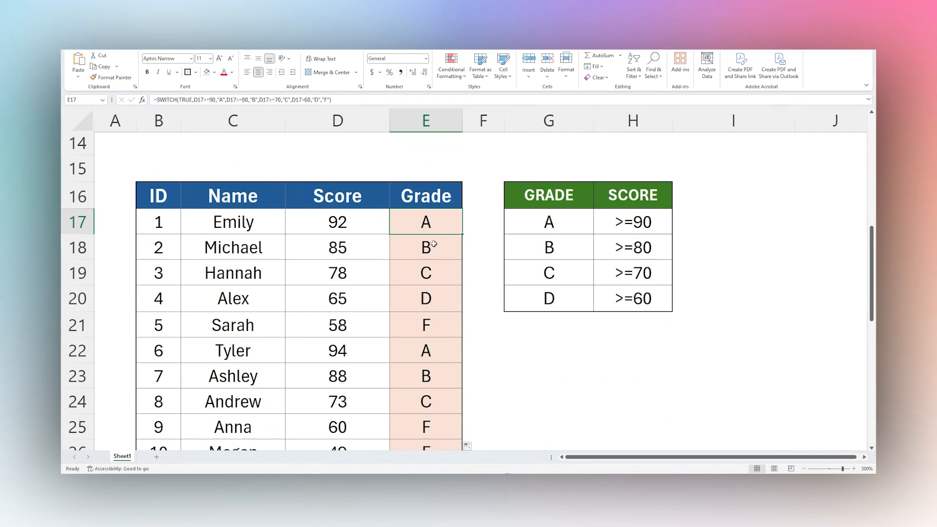
pyautogui.click(433, 244)
pyautogui.click(432, 272)
pyautogui.click(436, 298)
pyautogui.moveTo(428, 329); pyautogui.dragTo(351, 329)
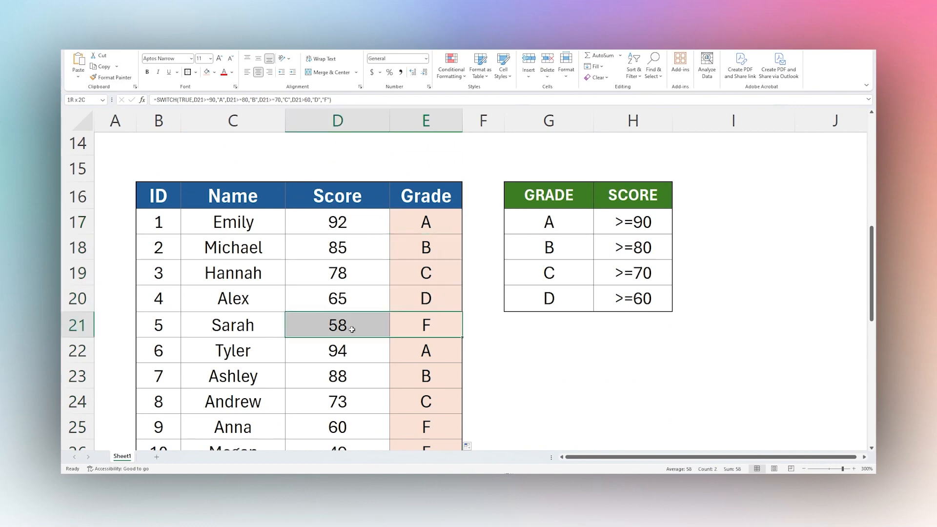
pyautogui.scroll(-2, 389, 325)
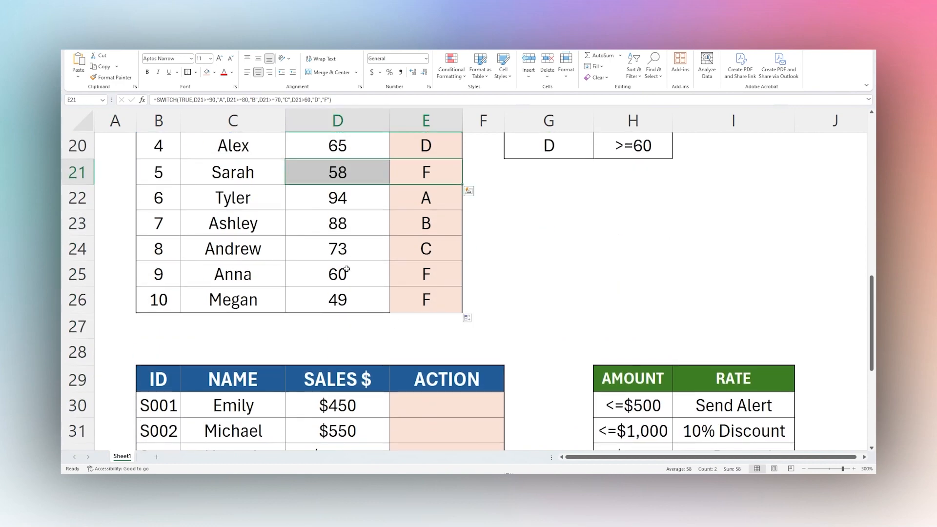
pyautogui.moveTo(347, 269); pyautogui.dragTo(427, 275)
# Correct the fourth condition in E17's SWITCH formula to D17>=60.
pyautogui.scroll(2, 430, 292)
pyautogui.click(426, 221)
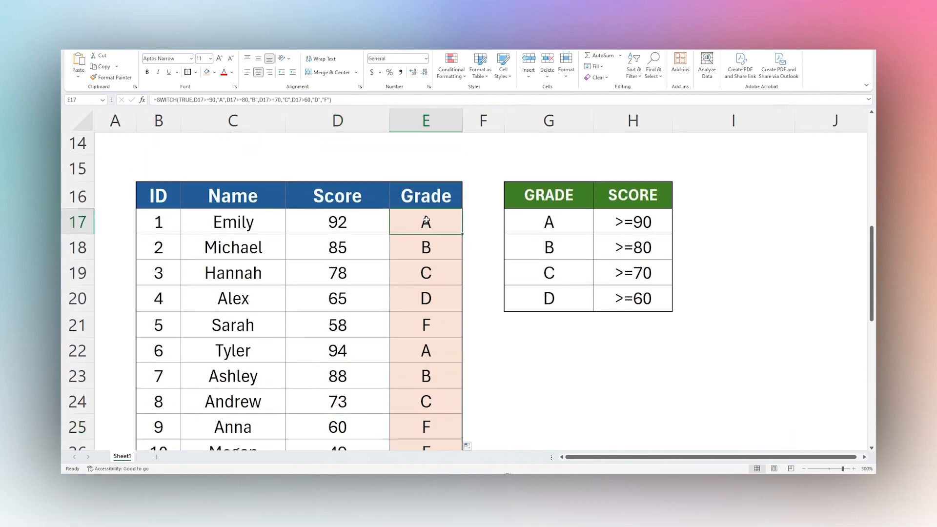
pyautogui.doubleClick(426, 221)
pyautogui.click(599, 220)
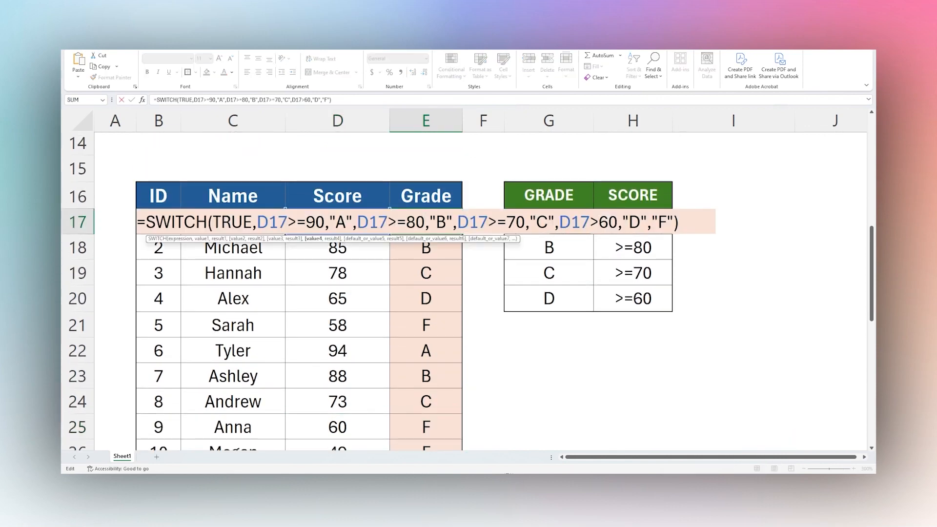
pyautogui.write('=')
pyautogui.press('Return')
# Fill the corrected SWITCH formula from E17 down through E26 and check the grade in E25.
pyautogui.click(458, 223)
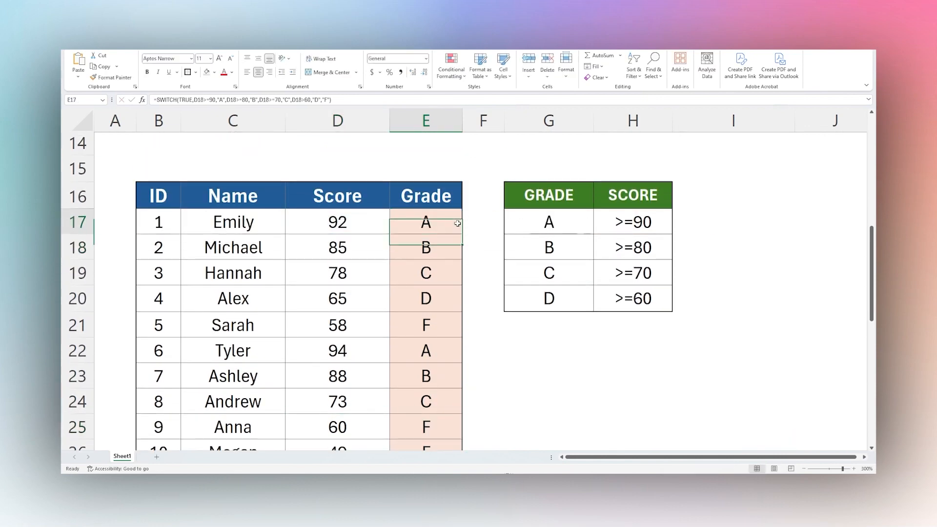
pyautogui.moveTo(461, 235); pyautogui.dragTo(462, 365)
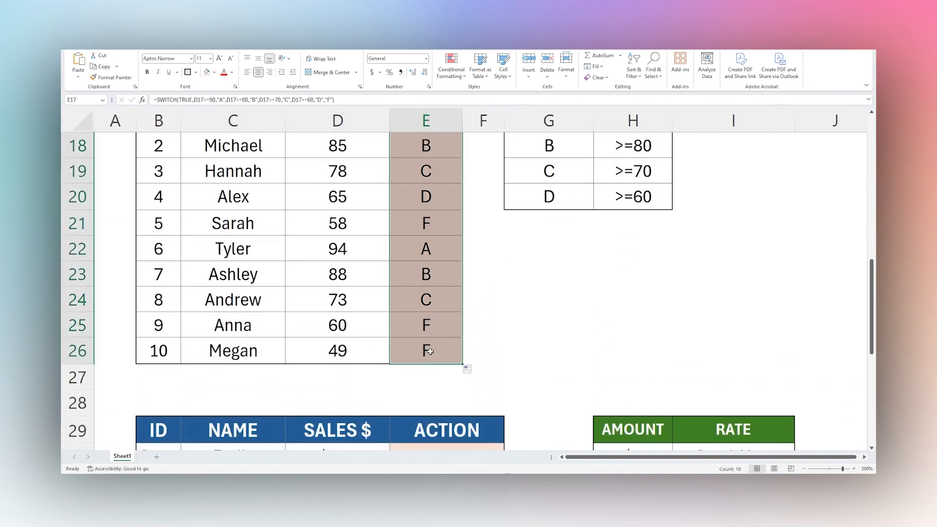
pyautogui.click(456, 332)
pyautogui.scroll(1, 457, 333)
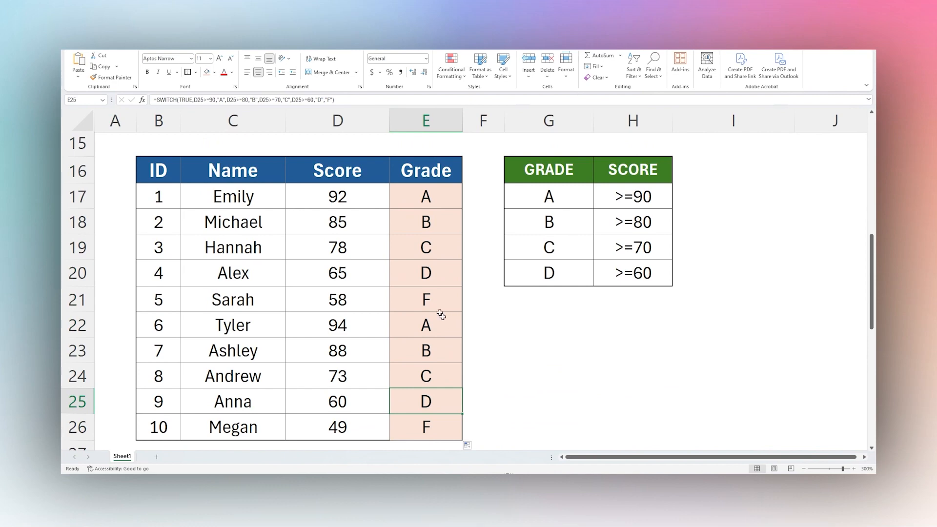
# Examine the sales table starting at row 29 and its amount thresholds and actions in H30:I32.
pyautogui.click(419, 200)
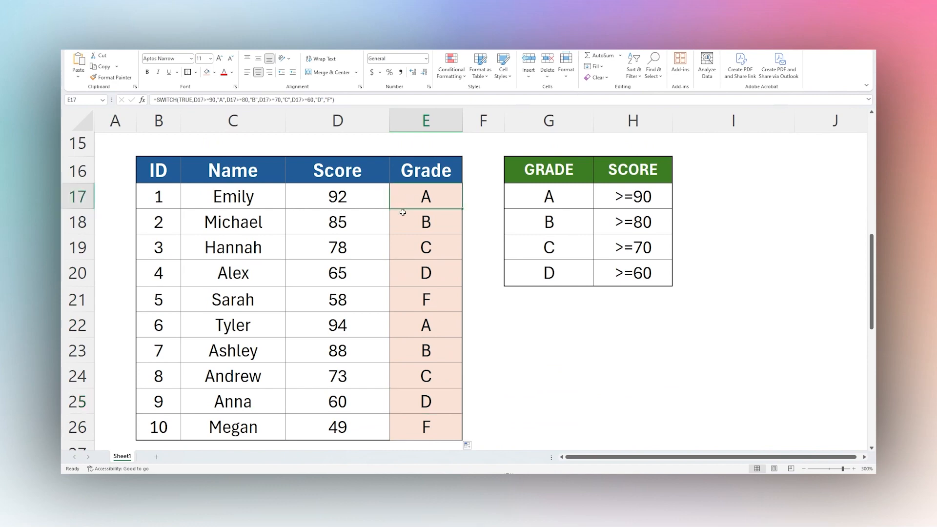
pyautogui.scroll(-1, 506, 247)
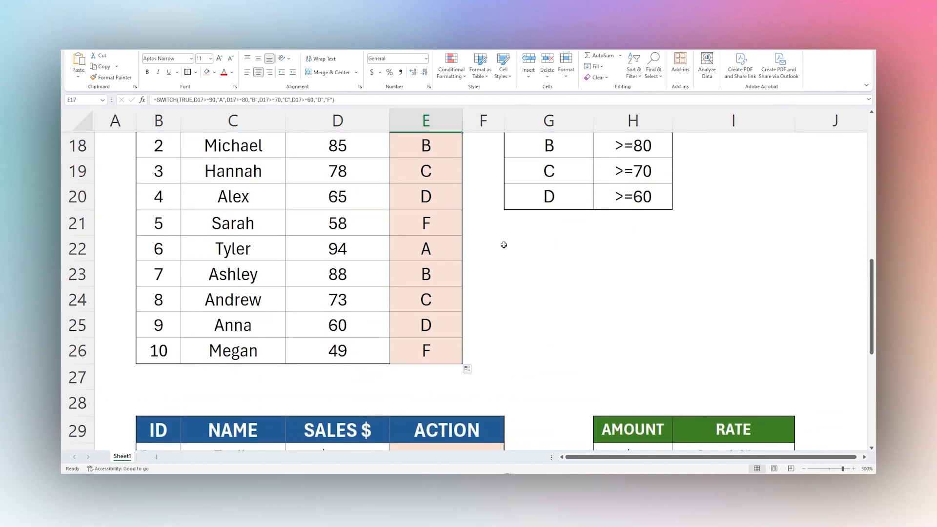
pyautogui.scroll(-4, 504, 240)
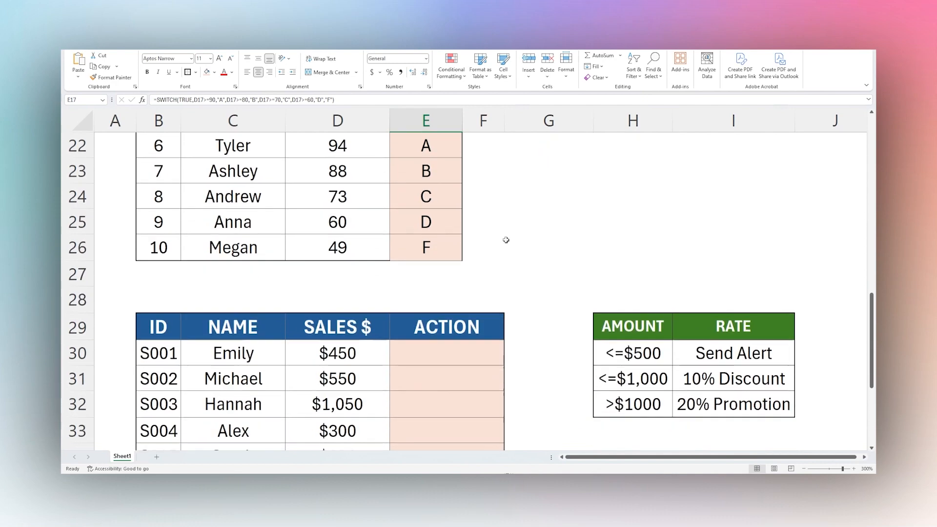
pyautogui.scroll(1, 505, 240)
pyautogui.scroll(-1, 506, 239)
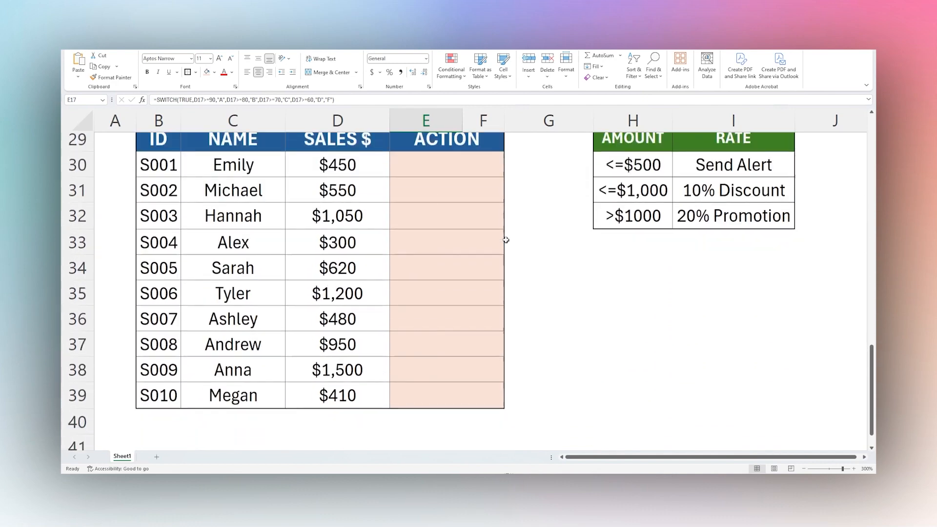
pyautogui.scroll(1, 505, 237)
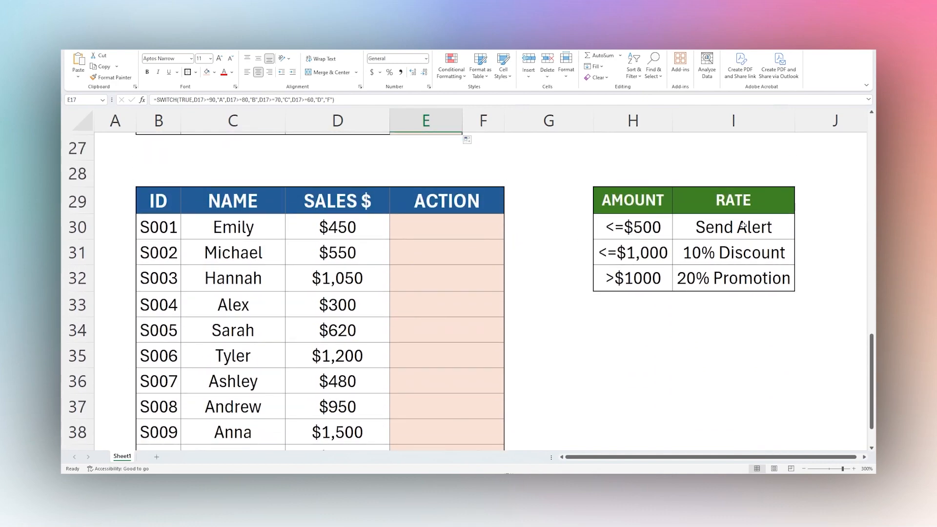
pyautogui.moveTo(742, 227); pyautogui.dragTo(737, 280)
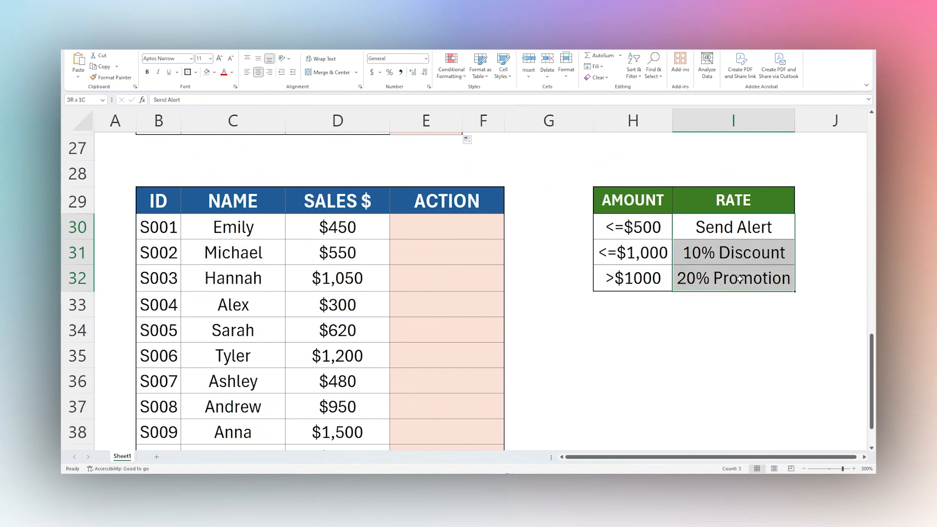
# Start a SWITCH formula in E30 with TRUE as the expression and D30<=500 as the first condition.
pyautogui.click(426, 229)
pyautogui.write('=SWITCH(')
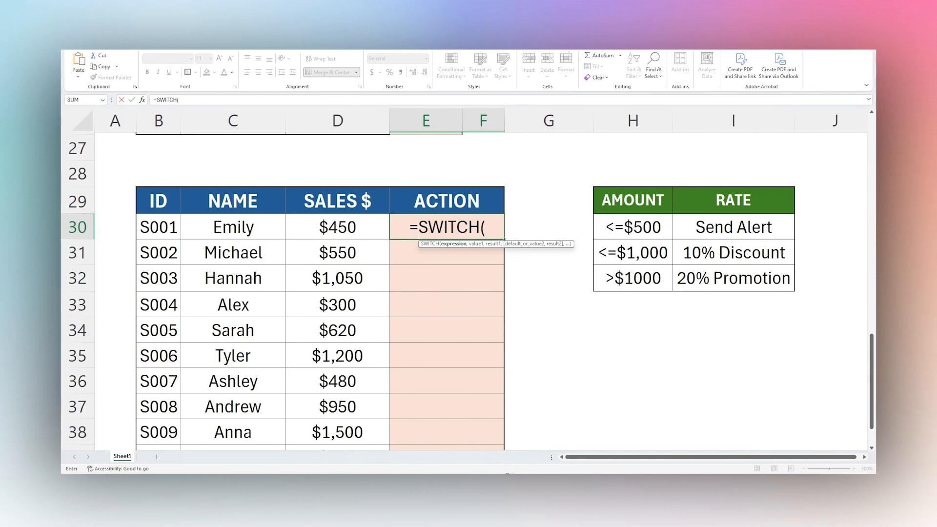
pyautogui.write('TRUE')
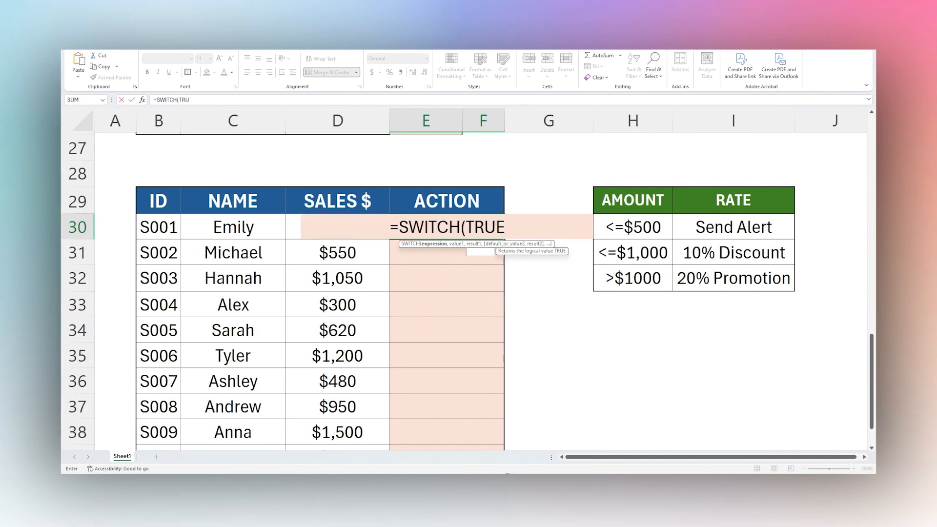
pyautogui.write(',')
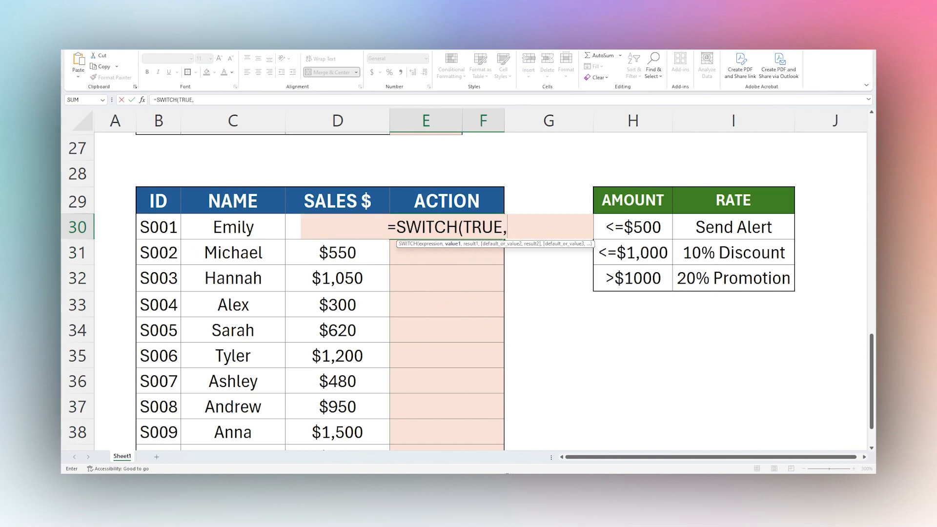
pyautogui.click(293, 225)
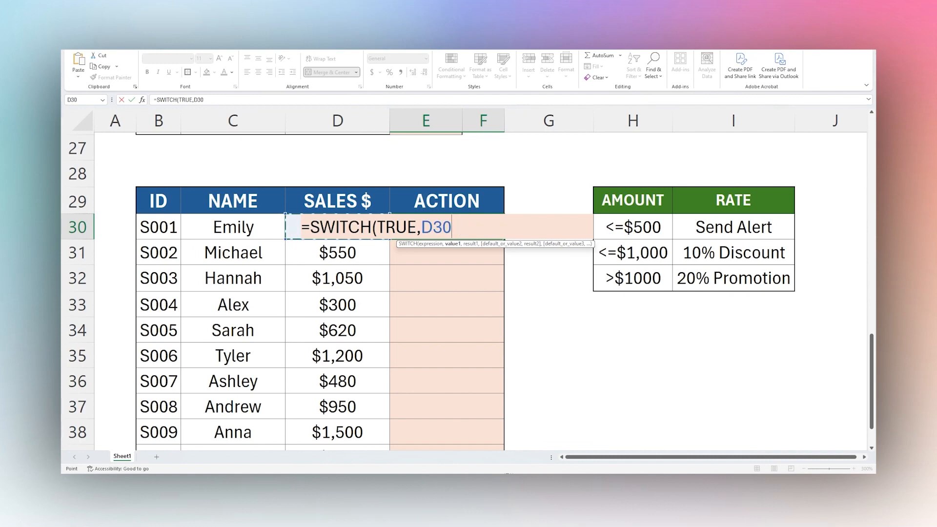
pyautogui.write('<')
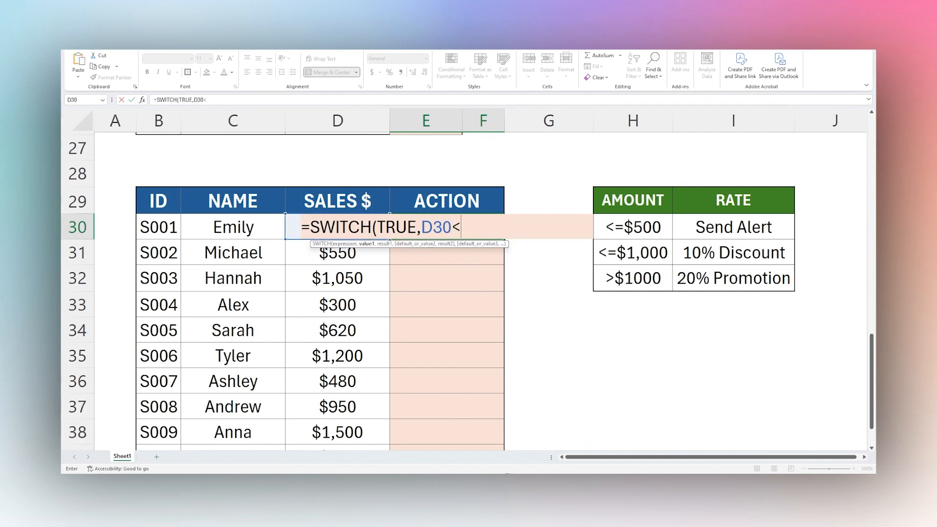
pyautogui.write('=')
pyautogui.write('500,"S')
pyautogui.write('end A')
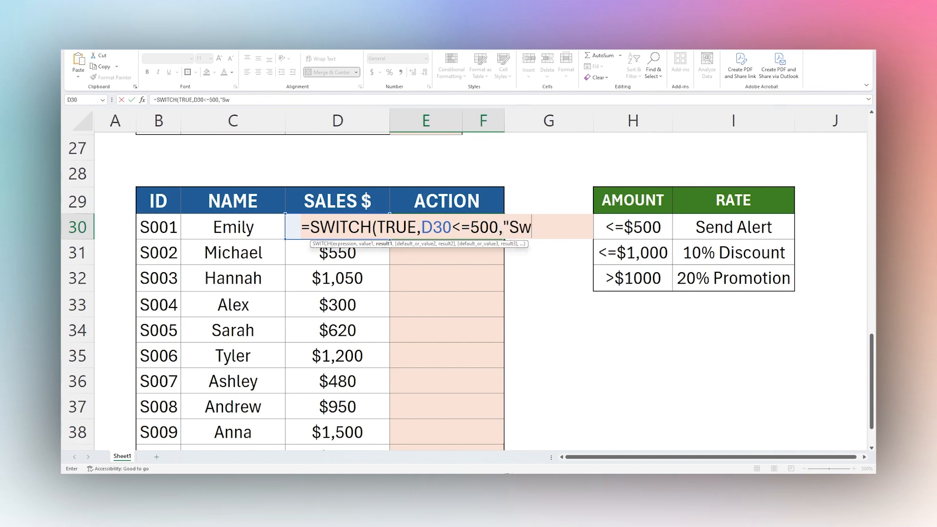
pyautogui.write('lert"')
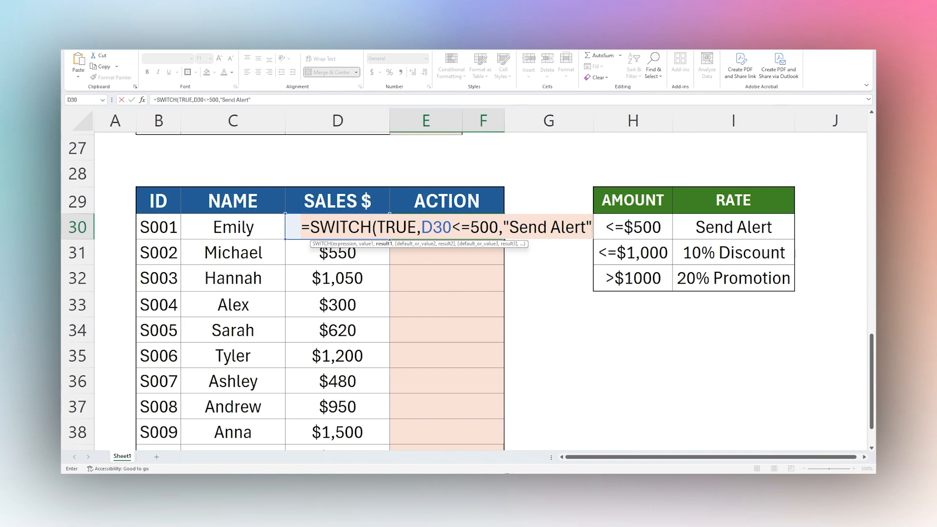
pyautogui.press('BackSpace')
pyautogui.press('BackSpace')
pyautogui.press('BackSpace')
pyautogui.press('BackSpace')
pyautogui.press('BackSpace')
pyautogui.press('BackSpace')
pyautogui.press('BackSpace')
pyautogui.press('BackSpace')
pyautogui.press('BackSpace')
pyautogui.press('BackSpace')
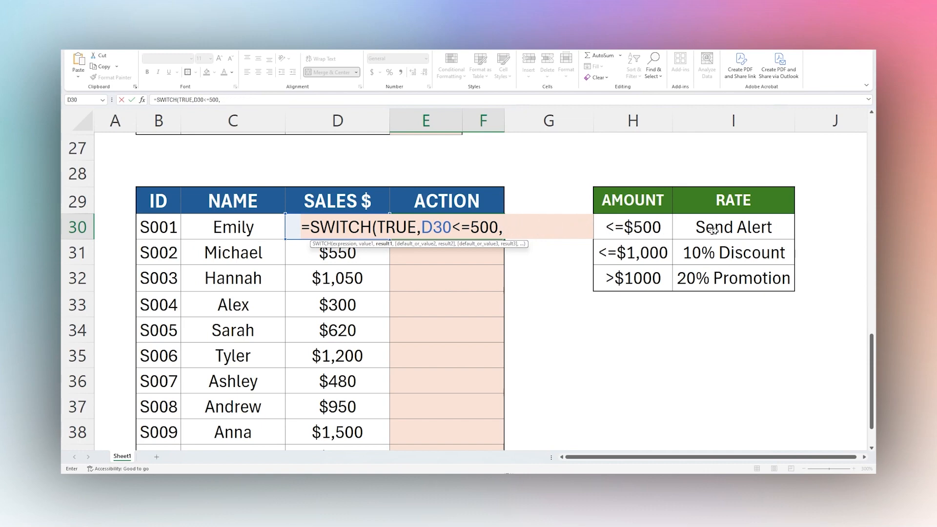
# Use I30 as the first result in E30's formula and add the condition D30<=1000 with I31 as its result.
pyautogui.click(739, 230)
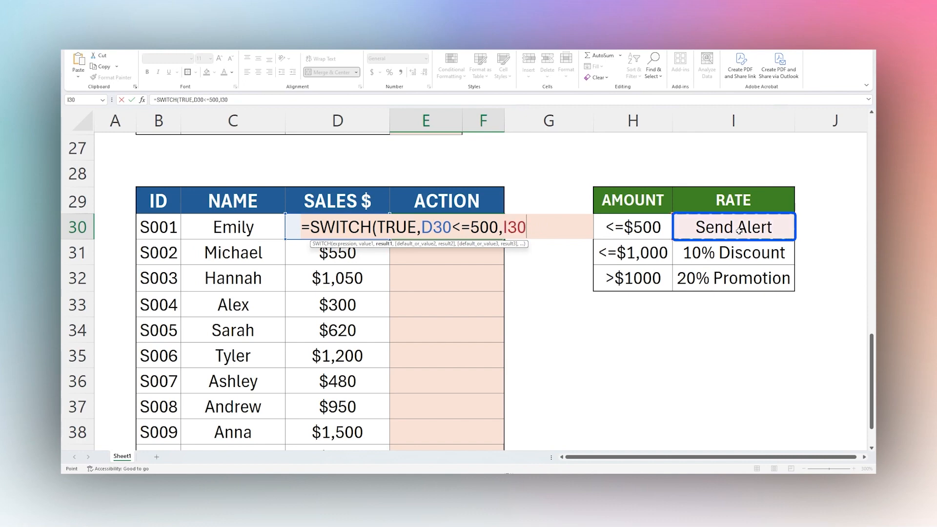
pyautogui.write(',D30<')
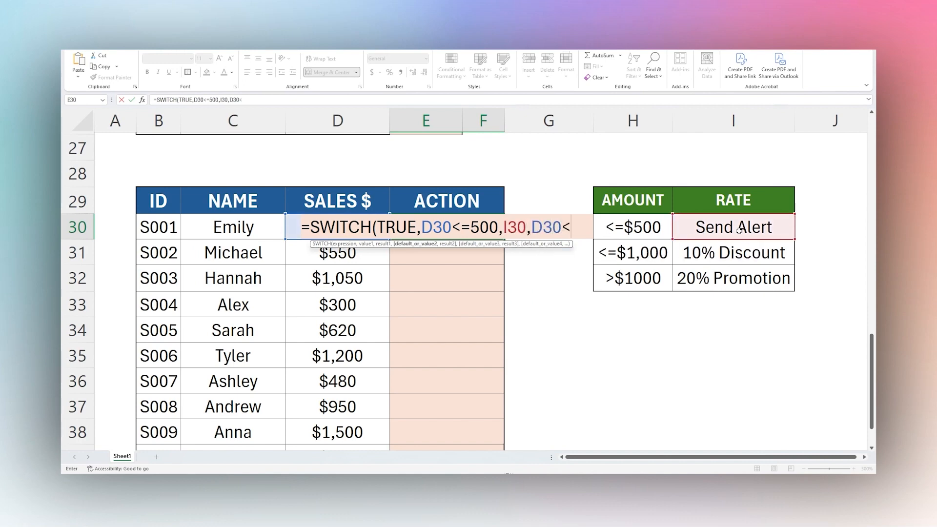
pyautogui.write('=1000,')
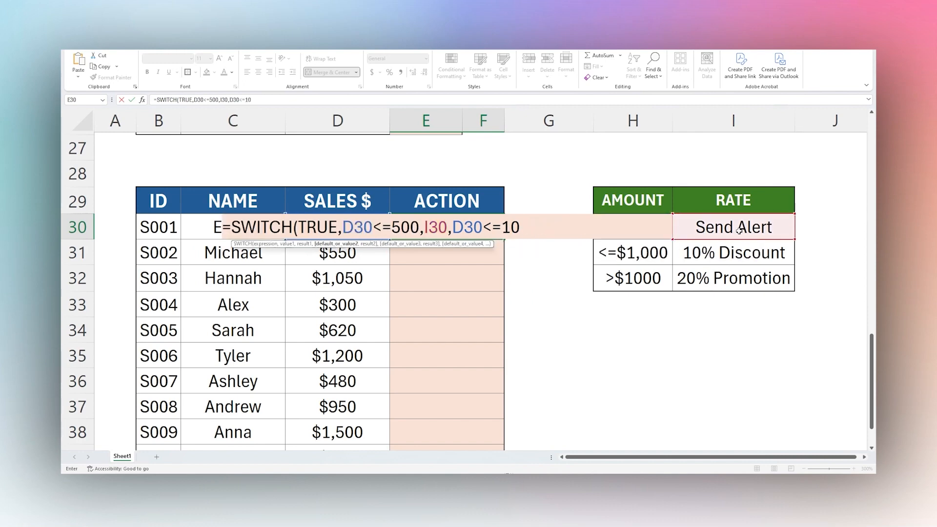
pyautogui.click(745, 254)
# Add the third condition D30>1000 with I32 as its result to E30's SWITCH formula.
pyautogui.write(',D30<=')
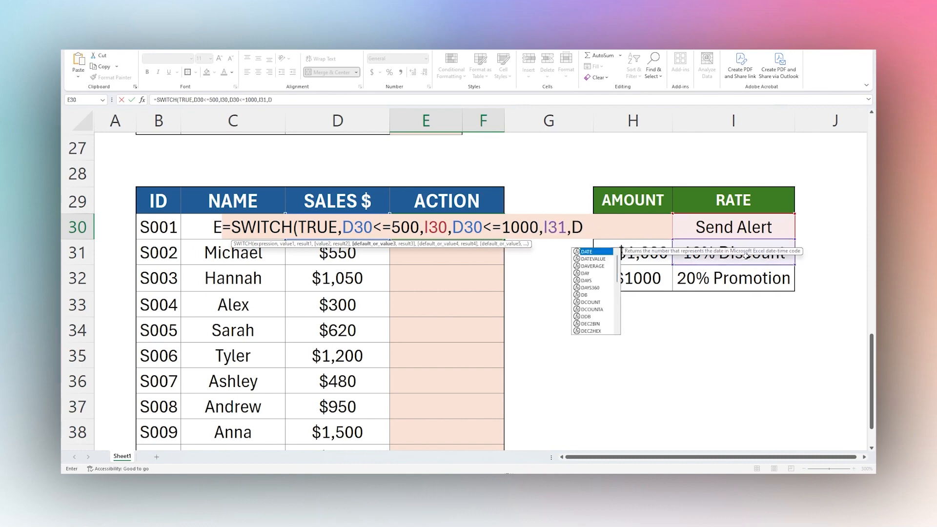
pyautogui.press('BackSpace')
pyautogui.press('BackSpace')
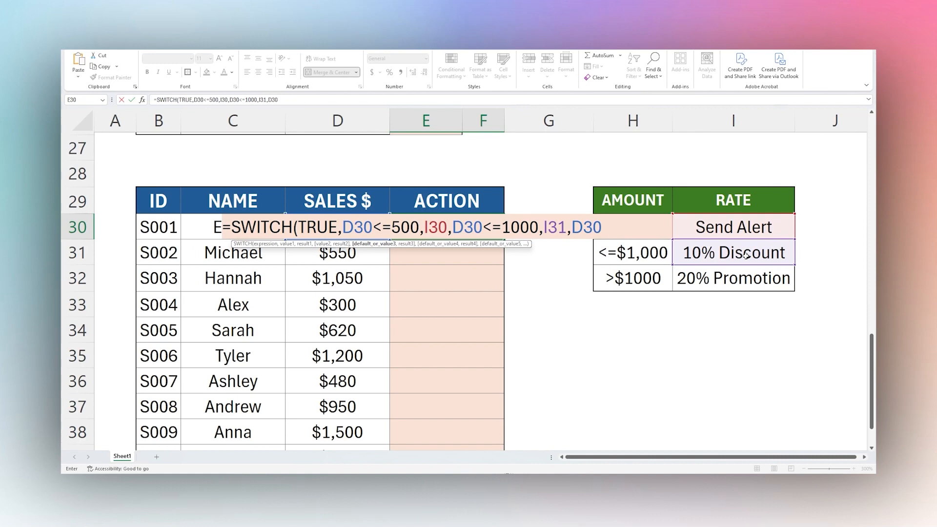
pyautogui.write('>1000,')
pyautogui.click(756, 281)
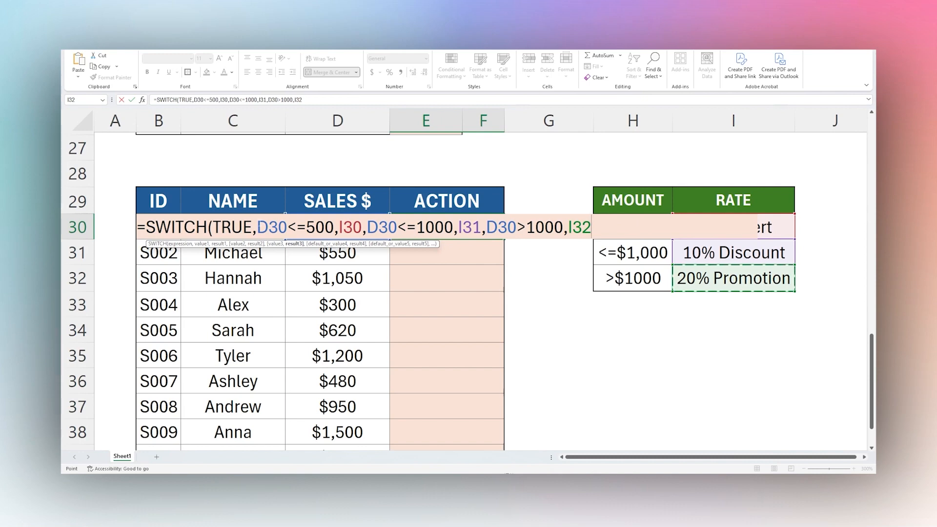
# Make the result references absolute in E30's SWITCH formula as $I$30, $I$31 and $I$32.
pyautogui.moveTo(257, 227); pyautogui.dragTo(287, 227)
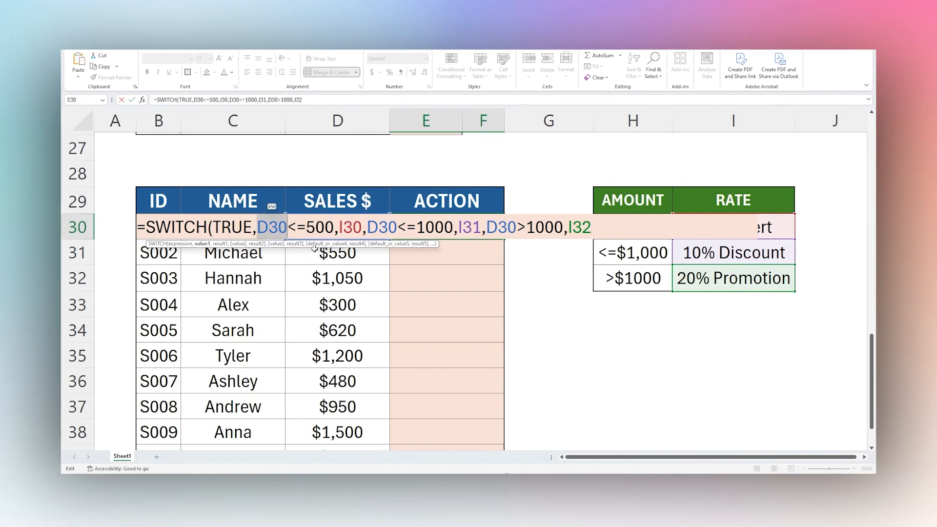
pyautogui.click(352, 227)
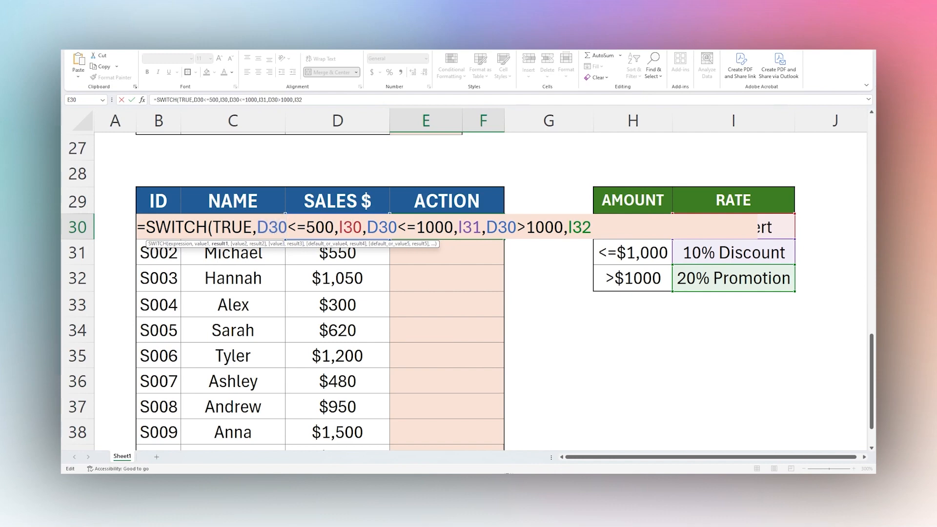
pyautogui.write('$I$')
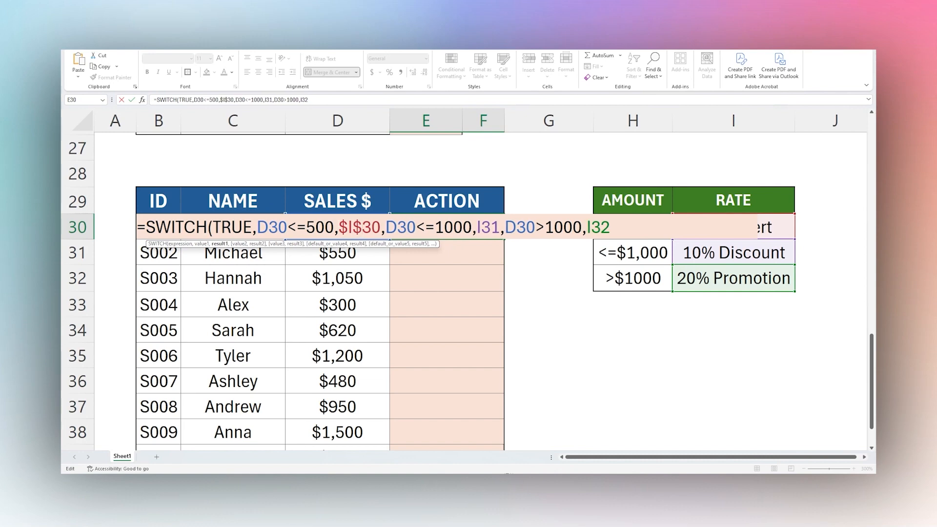
pyautogui.press('Right')
pyautogui.press('Right')
pyautogui.press('Right')
pyautogui.press('Right')
pyautogui.press('Right')
pyautogui.press('Right')
pyautogui.press('Right')
pyautogui.press('Right')
pyautogui.press('Right')
pyautogui.press('Right')
pyautogui.press('Right')
pyautogui.press('Right')
pyautogui.press('Right')
pyautogui.press('Right')
pyautogui.write('$')
pyautogui.press('Right')
pyautogui.write('$')
pyautogui.press('Right')
pyautogui.press('Right')
pyautogui.press('Right')
pyautogui.press('Right')
pyautogui.press('Right')
pyautogui.press('Right')
pyautogui.press('Right')
pyautogui.press('Right')
pyautogui.press('Right')
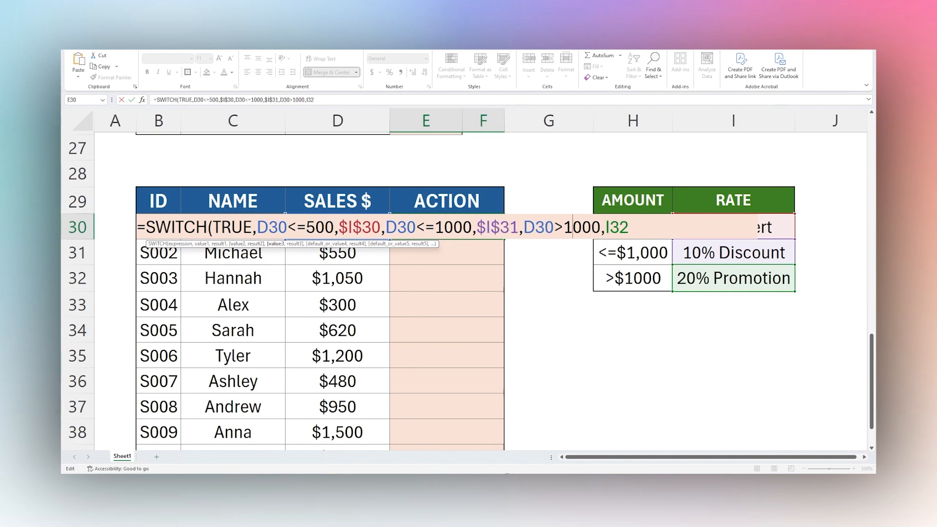
pyautogui.press('Right')
pyautogui.write('$')
pyautogui.press('Right')
pyautogui.write('$')
pyautogui.press('Right')
pyautogui.press('Right')
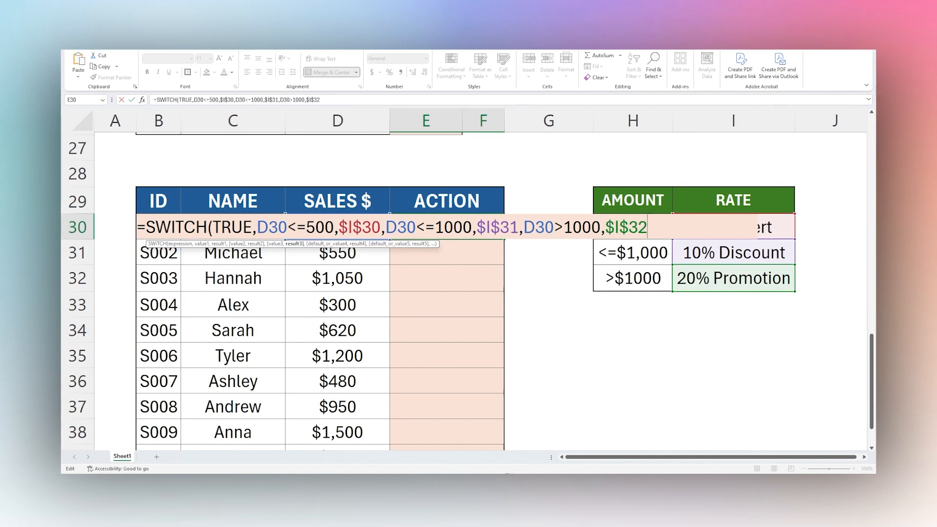
# Complete E30's SWITCH formula with "NA" as the default value and fill it down the ACTION column.
pyautogui.write(',')
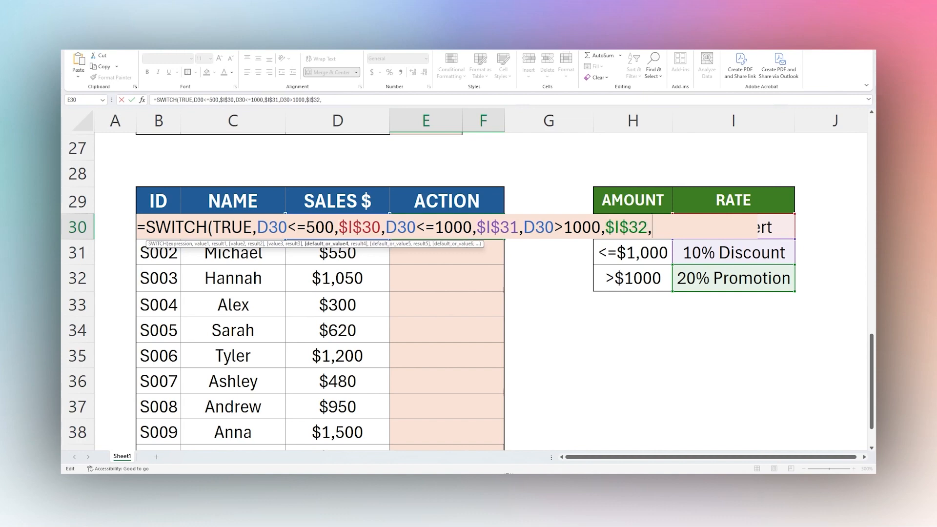
pyautogui.write('"NA")')
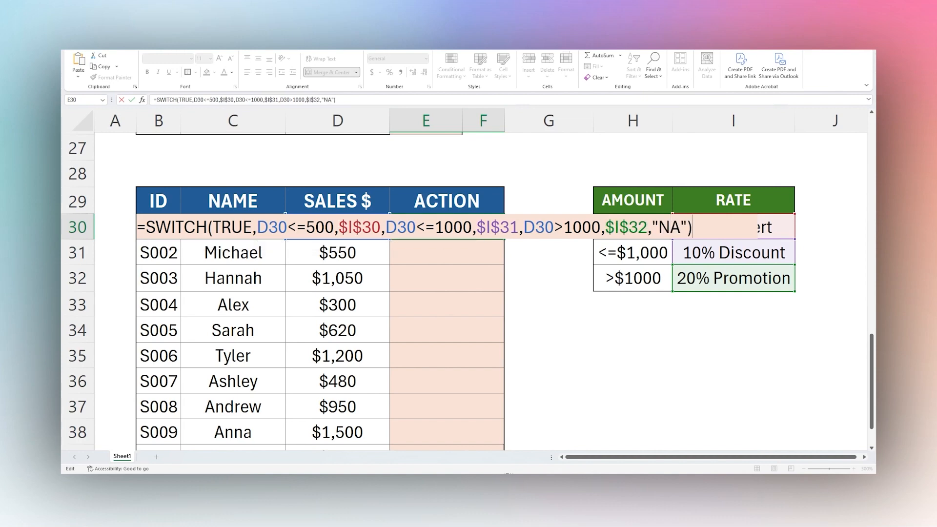
pyautogui.press('Return')
pyautogui.click(464, 220)
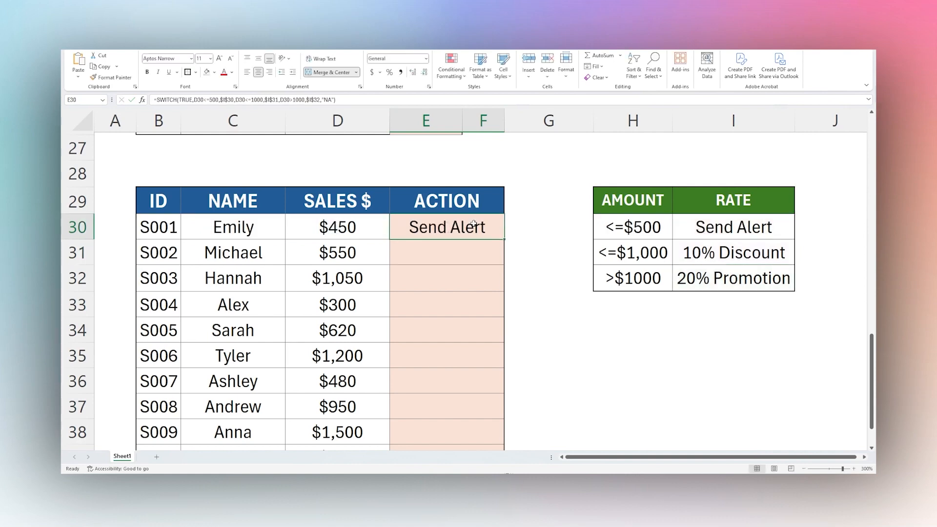
pyautogui.moveTo(504, 240); pyautogui.dragTo(486, 436)
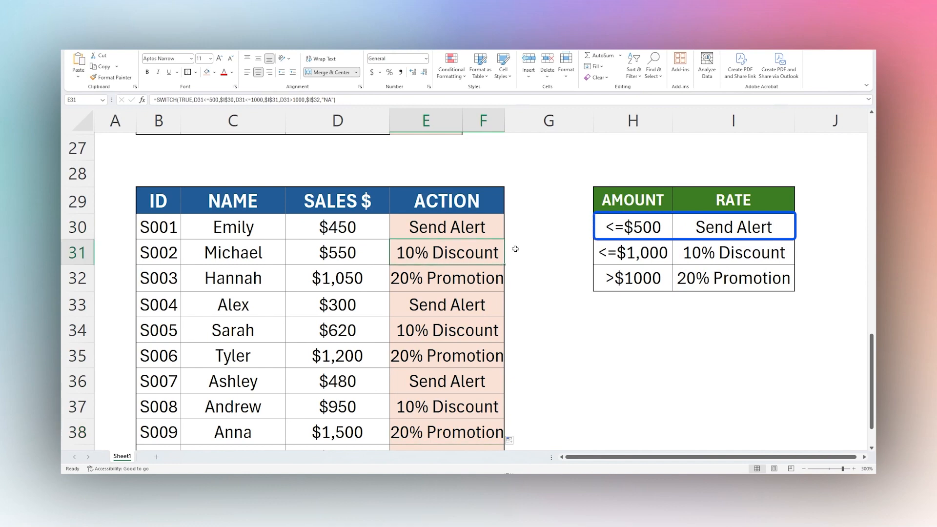
# Check the sales amounts and assigned actions in rows 30 to 32 against the amount and rate table.
pyautogui.click(628, 228)
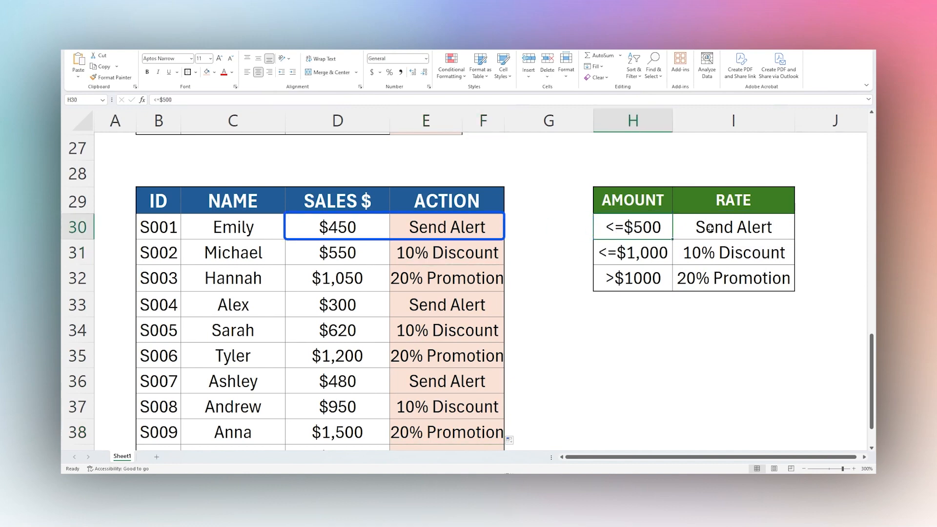
pyautogui.moveTo(710, 229); pyautogui.dragTo(665, 231)
pyautogui.moveTo(720, 249); pyautogui.dragTo(639, 251)
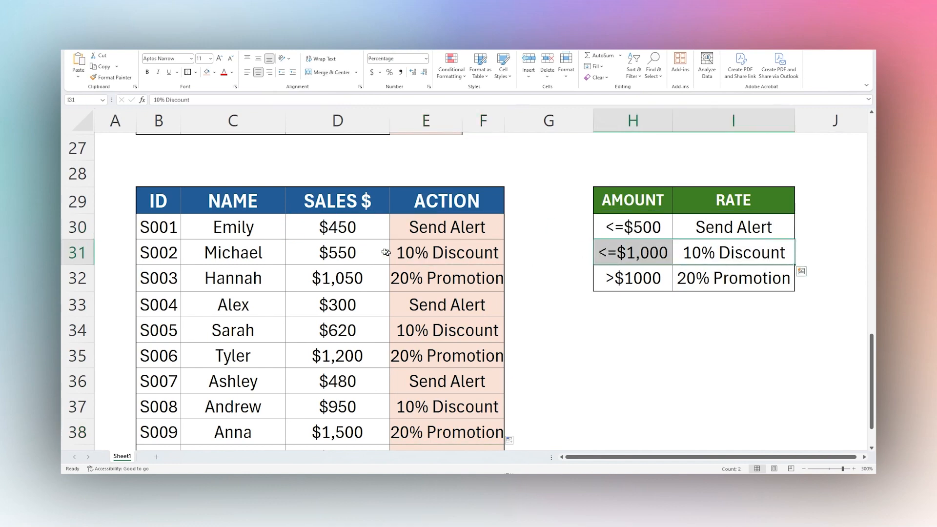
pyautogui.moveTo(354, 254); pyautogui.dragTo(418, 253)
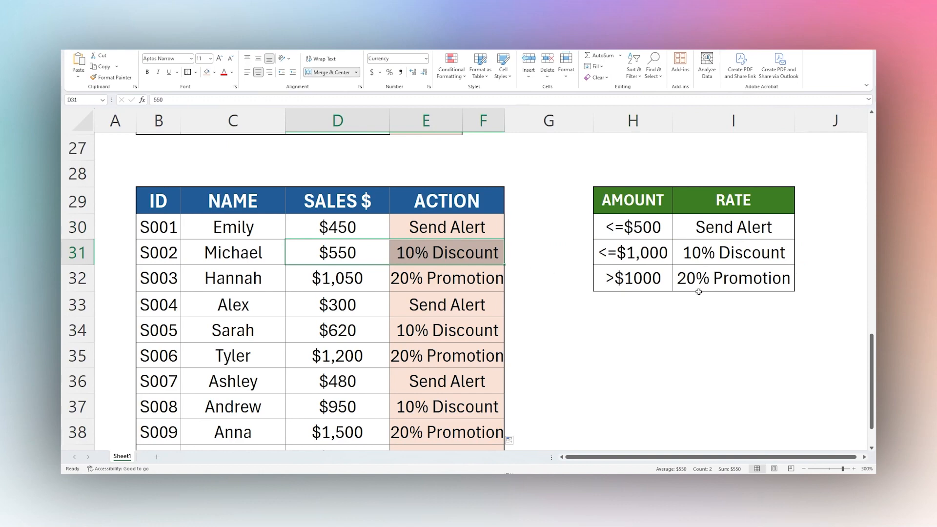
pyautogui.moveTo(635, 281); pyautogui.dragTo(752, 280)
pyautogui.moveTo(367, 282); pyautogui.dragTo(421, 283)
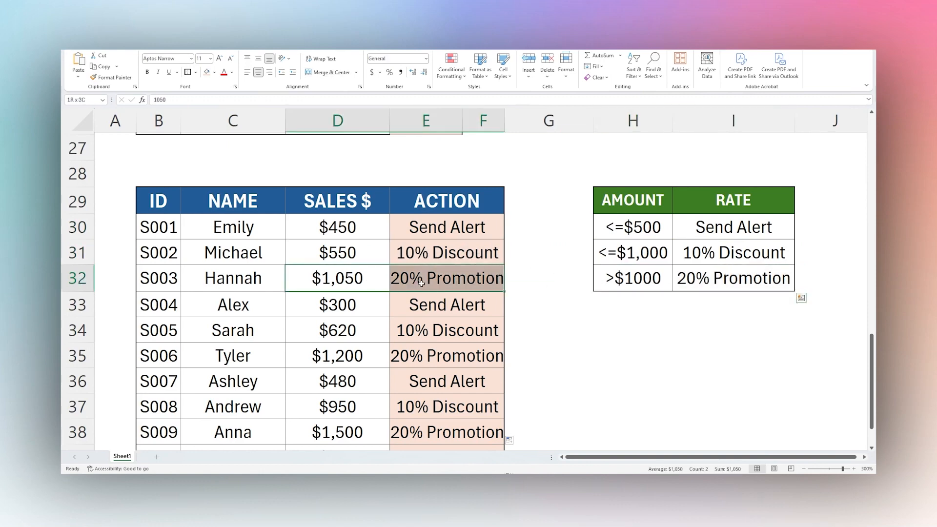
# Review the SWITCH formula in E30 without changing it, along with the first threshold in H30.
pyautogui.doubleClick(443, 231)
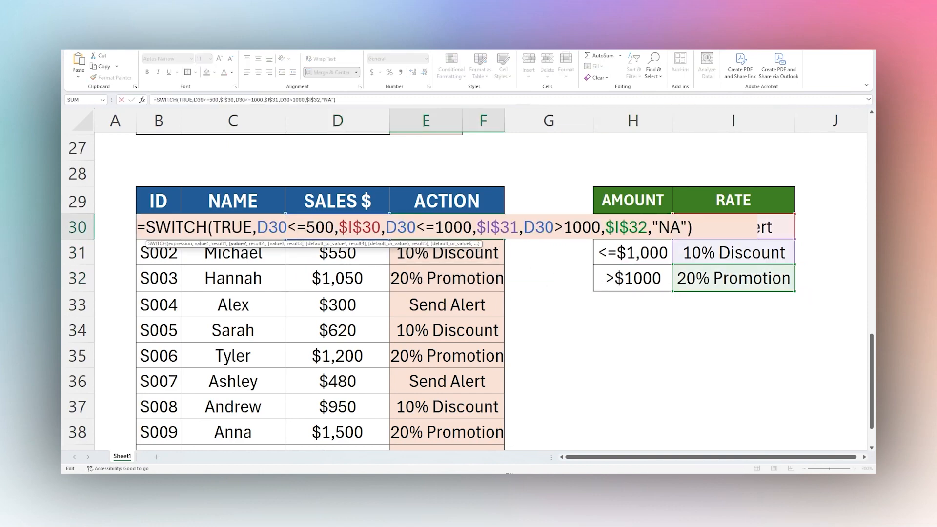
pyautogui.press('Escape')
pyautogui.click(632, 233)
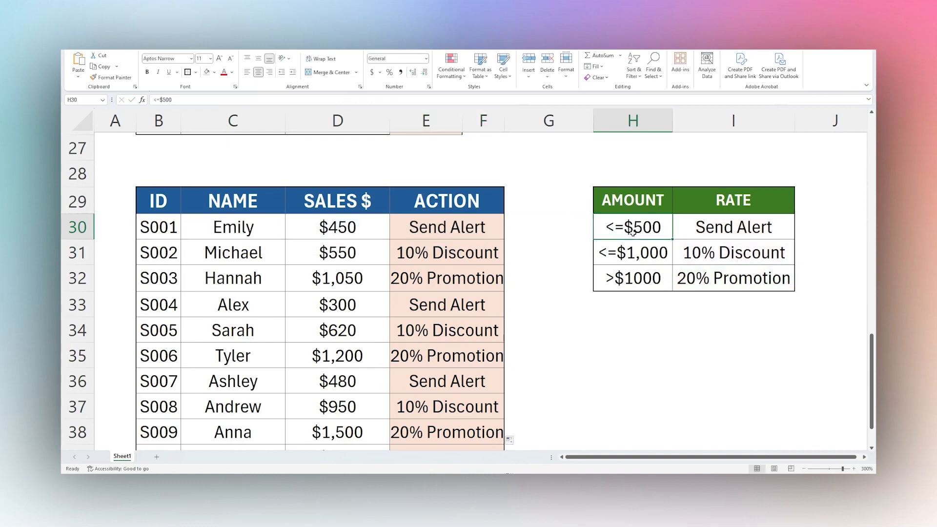
# Replace the AMOUNT entries in H30, H31 and H32 with the plain numbers 500, 1000 and 1000.
pyautogui.write('500')
pyautogui.press('Return')
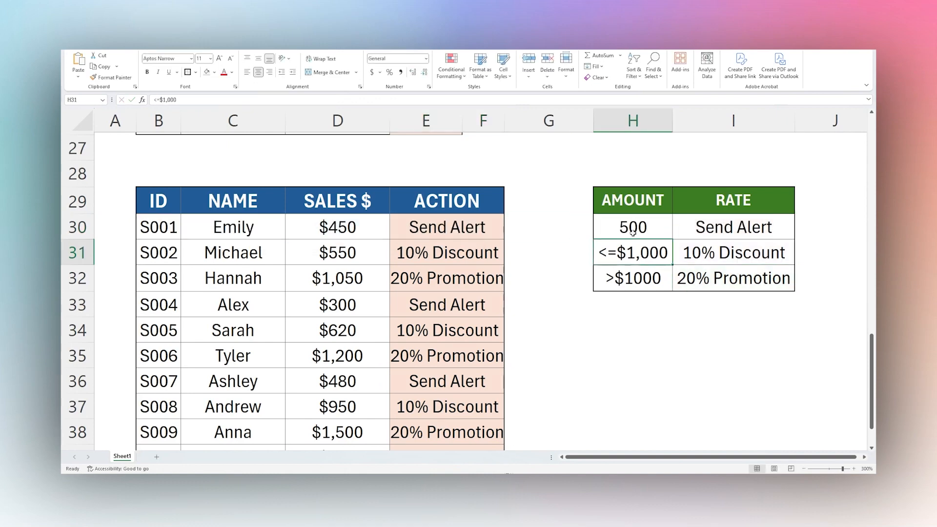
pyautogui.write('1000')
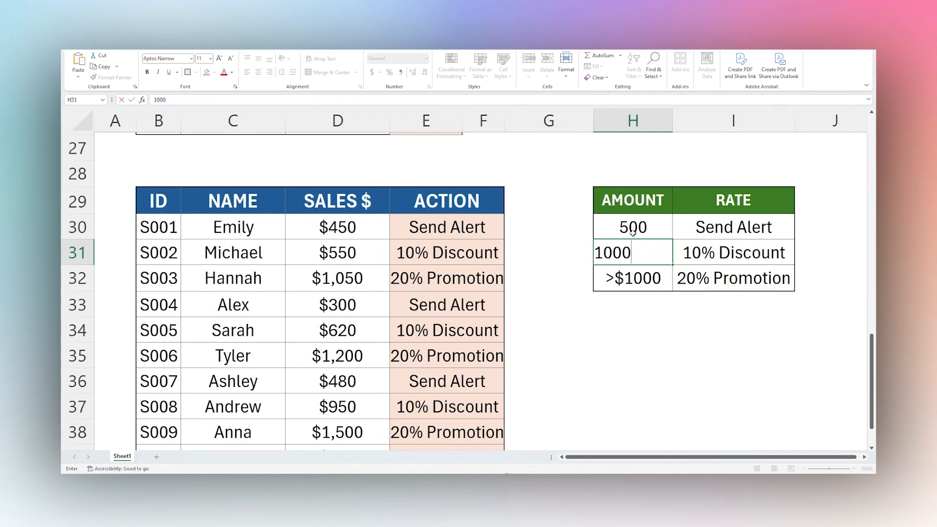
pyautogui.press('Return')
pyautogui.write('1000')
pyautogui.press('Return')
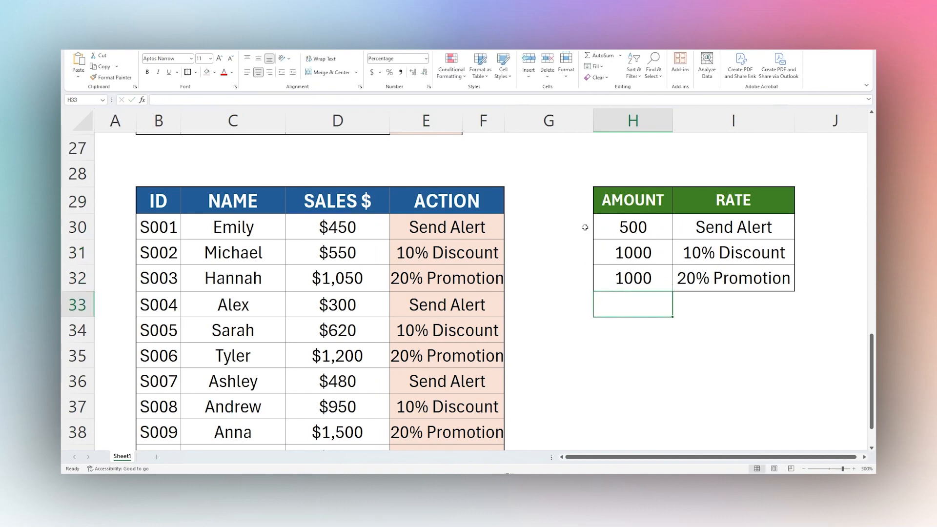
# Enter the comparison operators <=, <= and > in G30, G31 and G32 and right-align them beside the amounts.
pyautogui.click(584, 227)
pyautogui.write('<=')
pyautogui.press('Return')
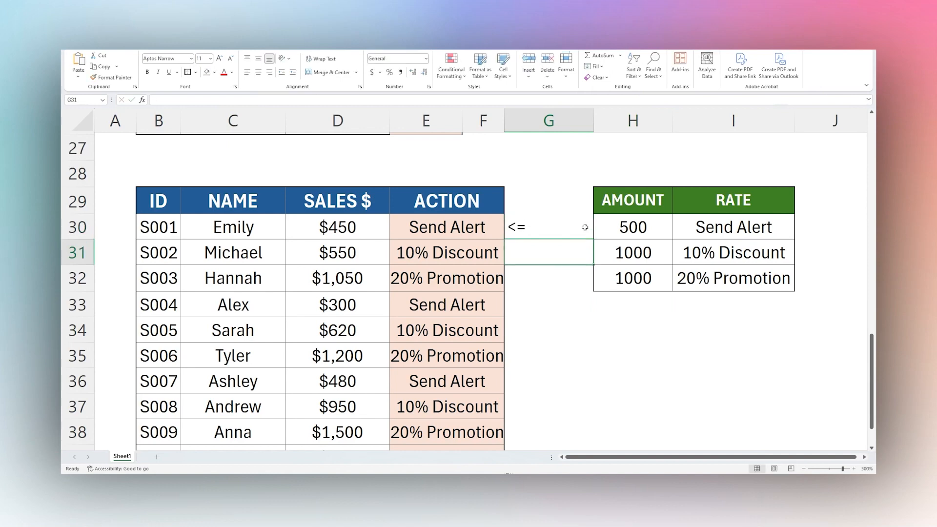
pyautogui.write('<=')
pyautogui.press('Return')
pyautogui.write('>')
pyautogui.press('Return')
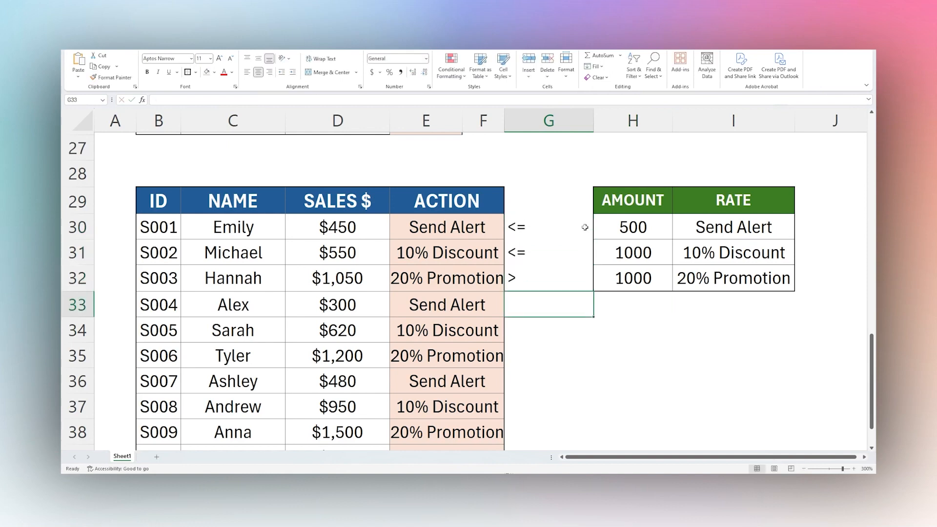
pyautogui.moveTo(585, 226); pyautogui.dragTo(571, 274)
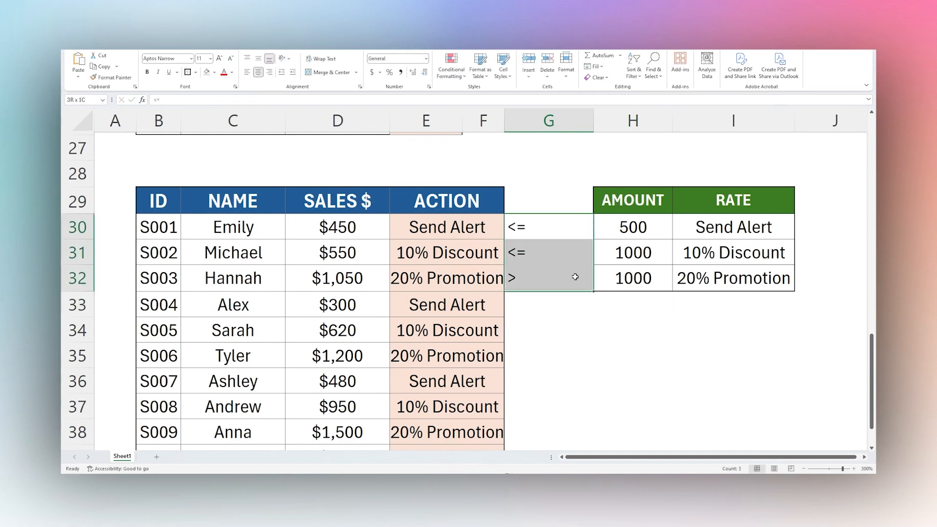
pyautogui.click(270, 71)
pyautogui.click(610, 326)
# Replace the hard-coded 500 in E30's SWITCH formula with the absolute reference $H$30.
pyautogui.click(442, 218)
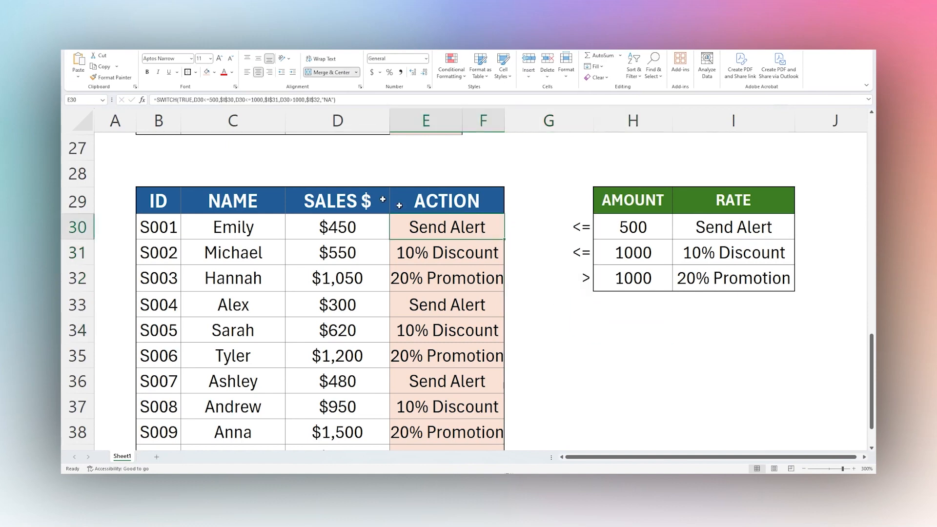
pyautogui.doubleClick(448, 227)
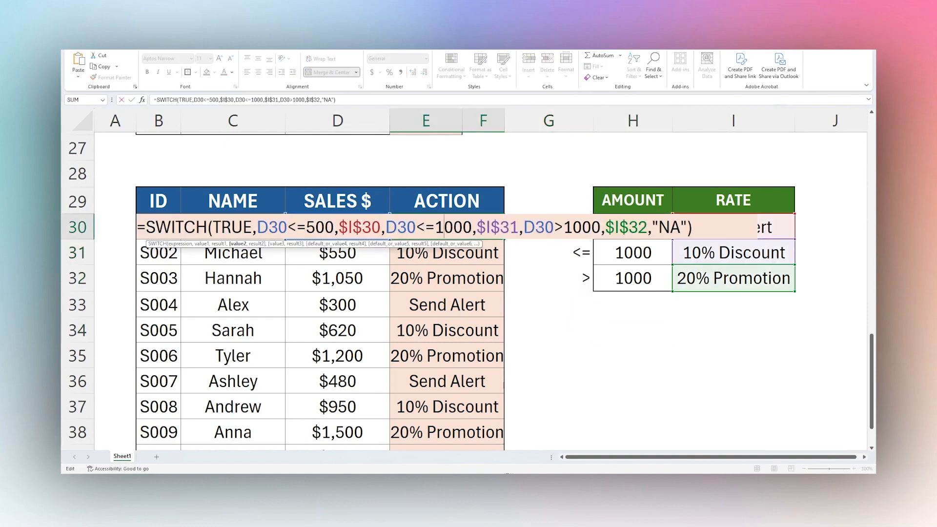
pyautogui.moveTo(306, 227); pyautogui.dragTo(334, 227)
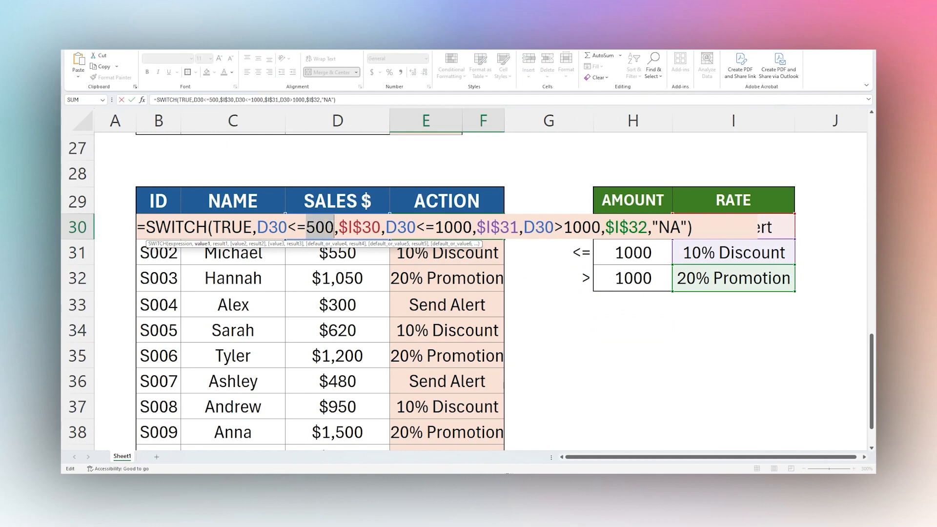
pyautogui.write('H$30,')
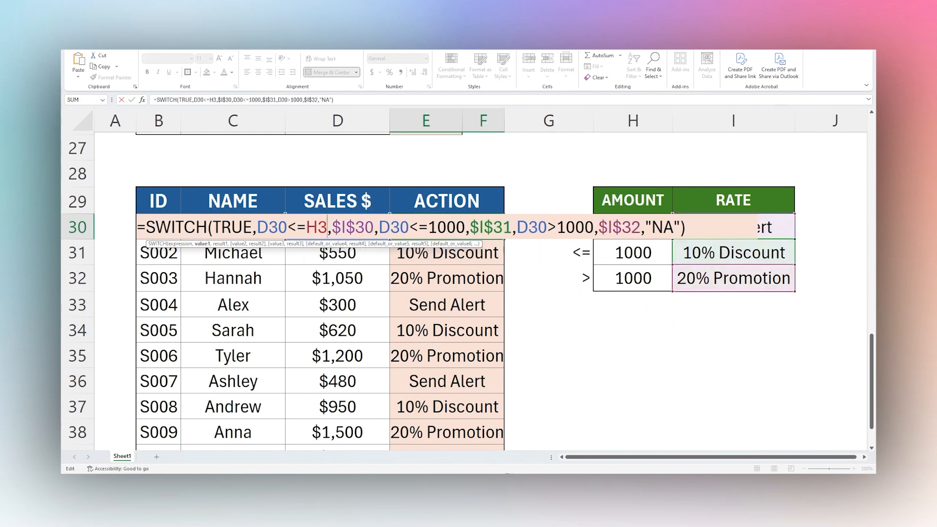
pyautogui.write('$')
pyautogui.press('Right')
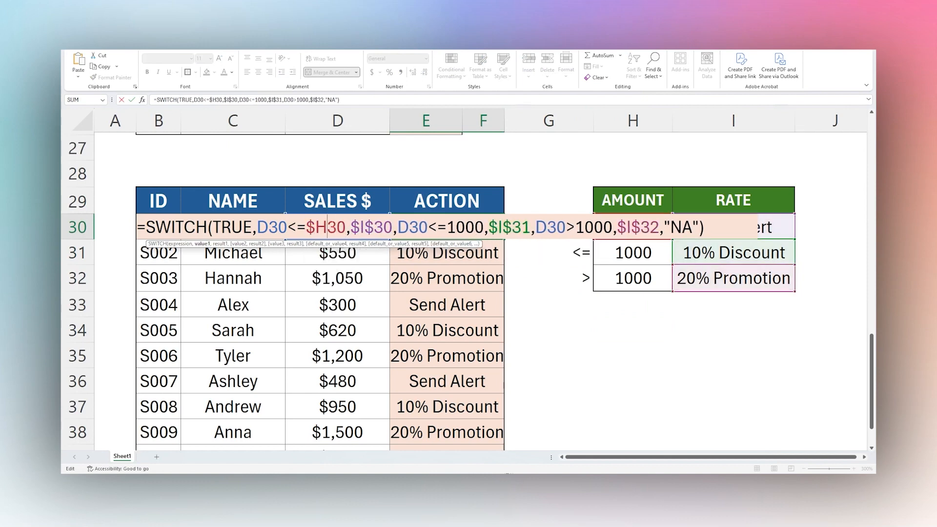
pyautogui.write('$')
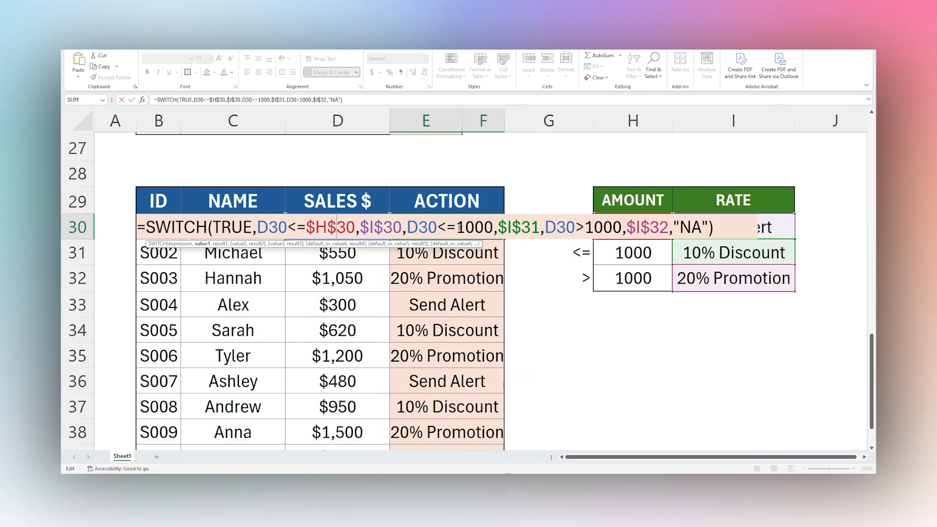
# Replace the 1000 in the second condition of E30's SWITCH formula with the absolute reference $H$31.
pyautogui.moveTo(457, 227); pyautogui.dragTo(494, 227)
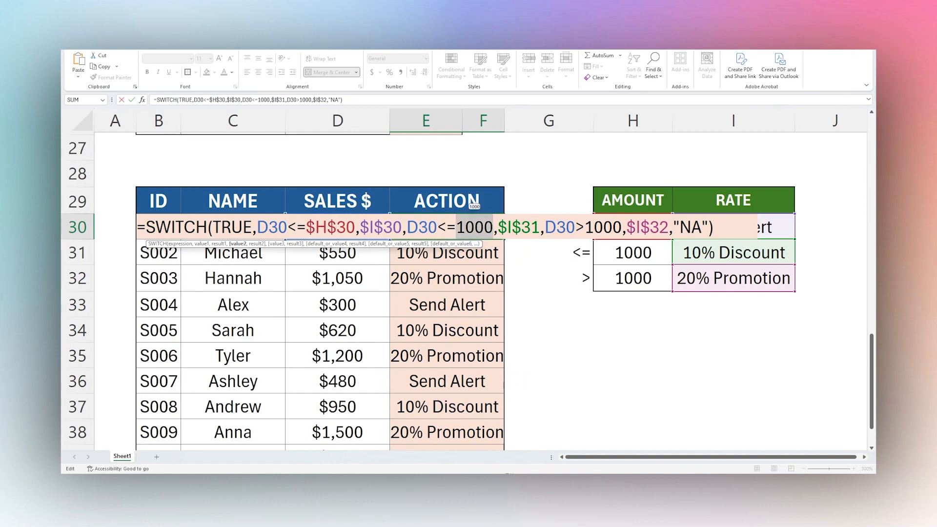
pyautogui.write('H$31,')
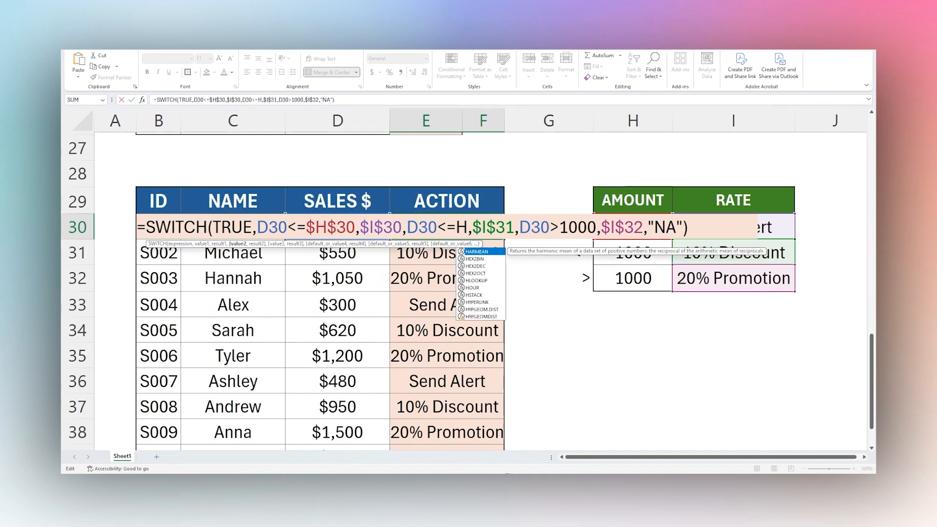
pyautogui.write('$H31')
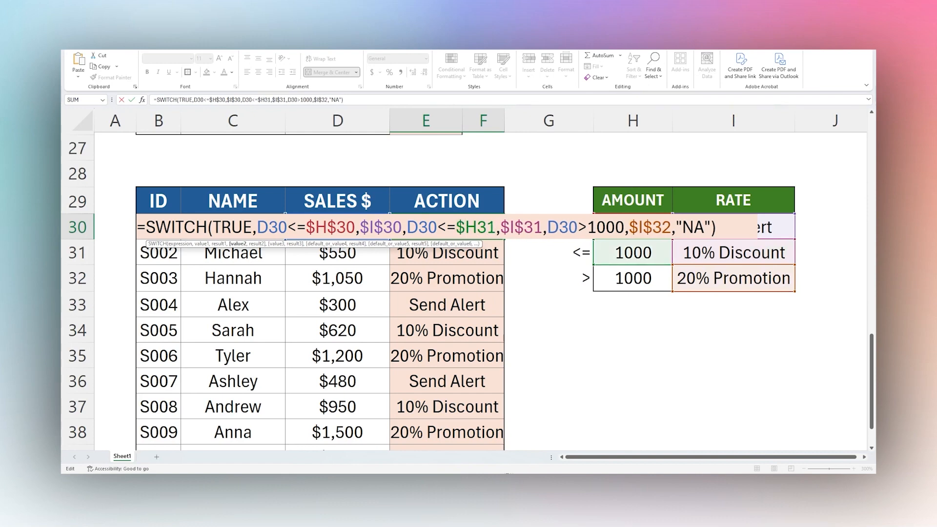
pyautogui.press('Right')
pyautogui.write('$')
# Replace the 1000 in the third condition of E30's SWITCH formula with the absolute reference $H$32.
pyautogui.press('Right')
pyautogui.press('Right')
pyautogui.press('Right')
pyautogui.press('Right')
pyautogui.press('Right')
pyautogui.press('Right')
pyautogui.press('Right')
pyautogui.press('Right')
pyautogui.press('Right')
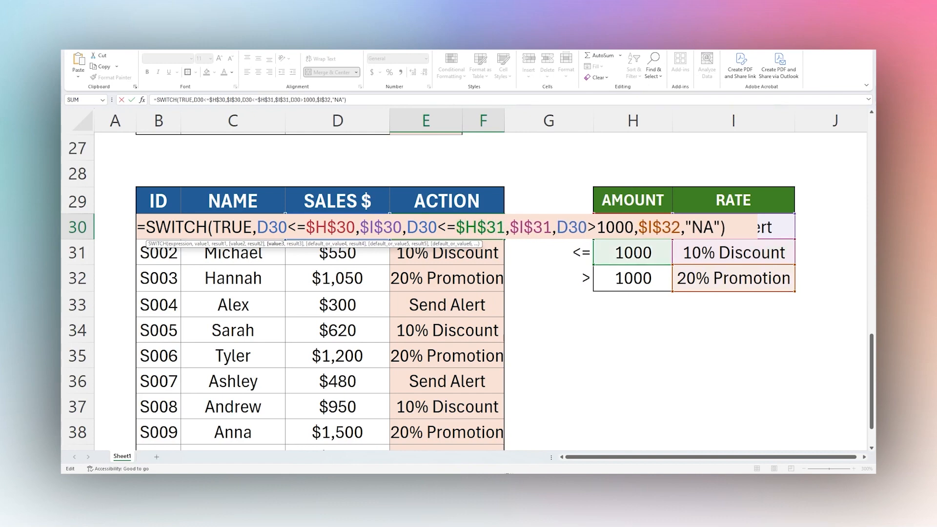
pyautogui.press('Delete')
pyautogui.press('Delete')
pyautogui.press('Delete')
pyautogui.press('Delete')
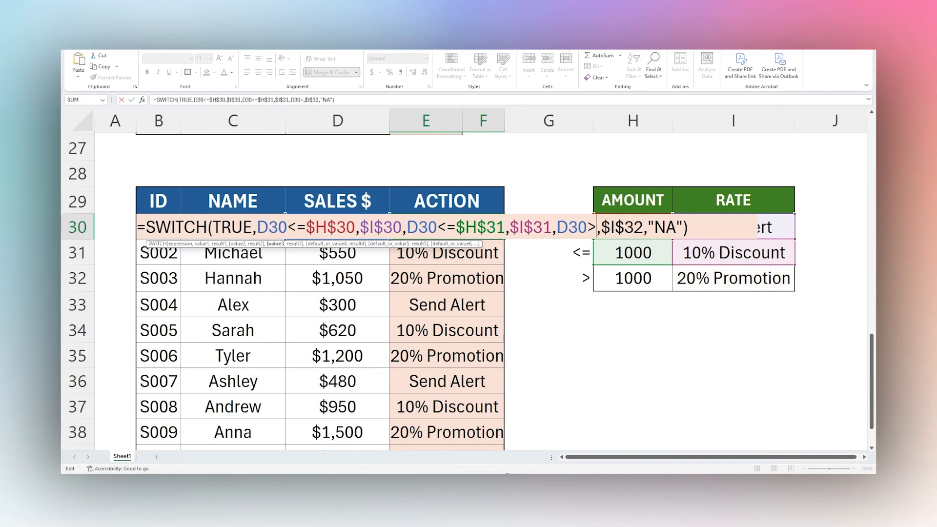
pyautogui.write('$H#3')
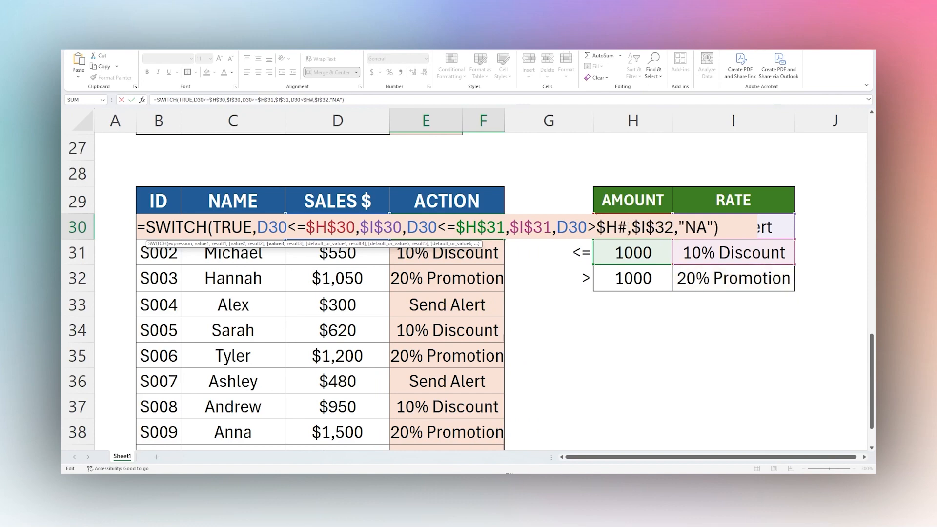
pyautogui.press('BackSpace')
pyautogui.press('BackSpace')
pyautogui.write('$32')
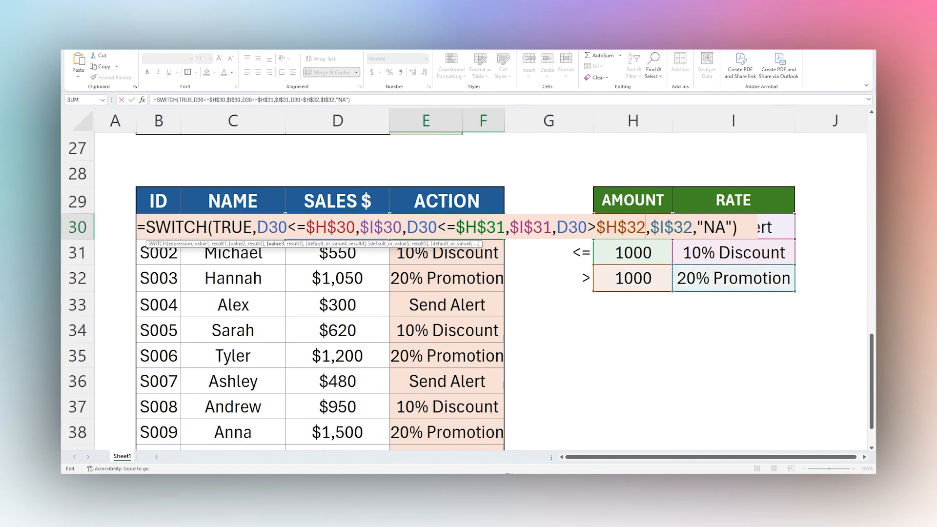
# Commit the revised SWITCH formula in E30 and fill it down the ACTION column to row 39.
pyautogui.press('End')
pyautogui.press('Return')
pyautogui.click(486, 228)
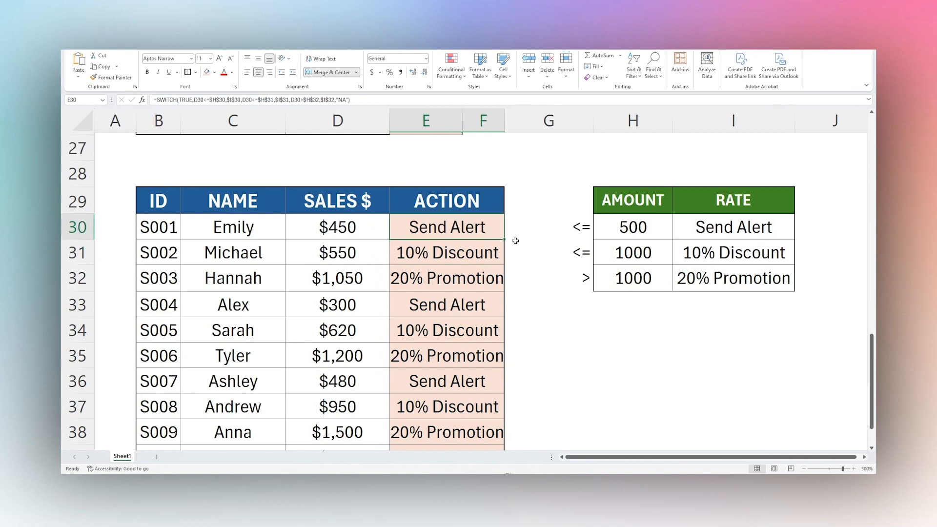
pyautogui.moveTo(504, 239); pyautogui.dragTo(490, 404)
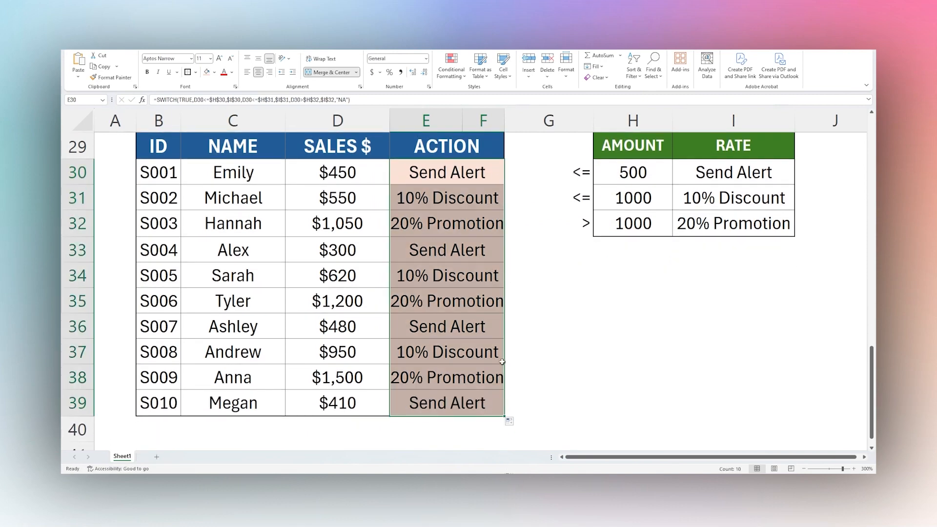
pyautogui.scroll(2, 516, 350)
pyautogui.scroll(-1, 516, 351)
# Review the absolute threshold and result references in E30's SWITCH formula and discard any edit.
pyautogui.click(465, 254)
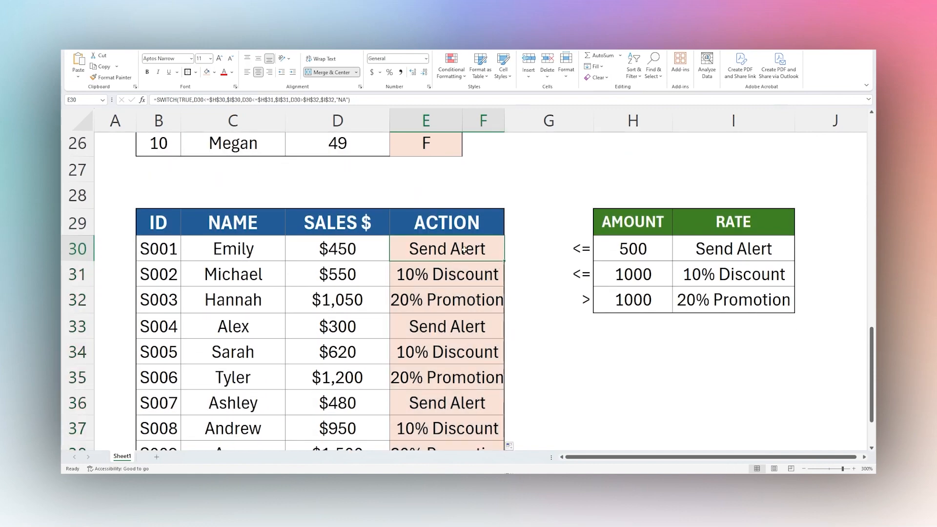
pyautogui.doubleClick(461, 251)
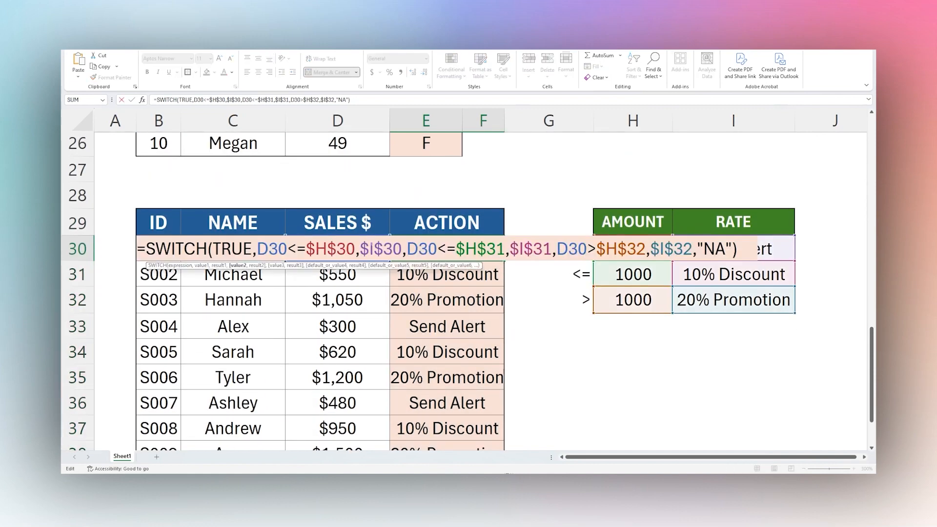
pyautogui.moveTo(337, 249); pyautogui.dragTo(360, 249)
pyautogui.click(540, 303)
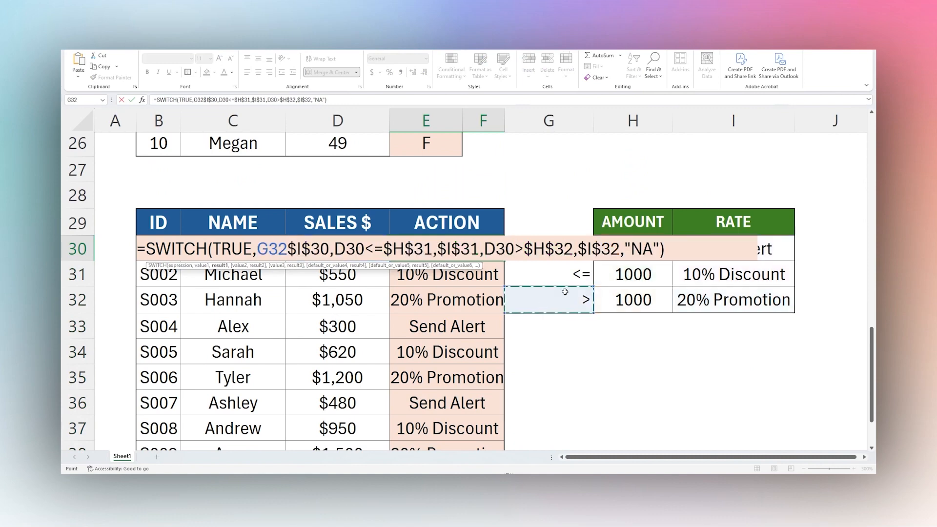
pyautogui.press('Escape')
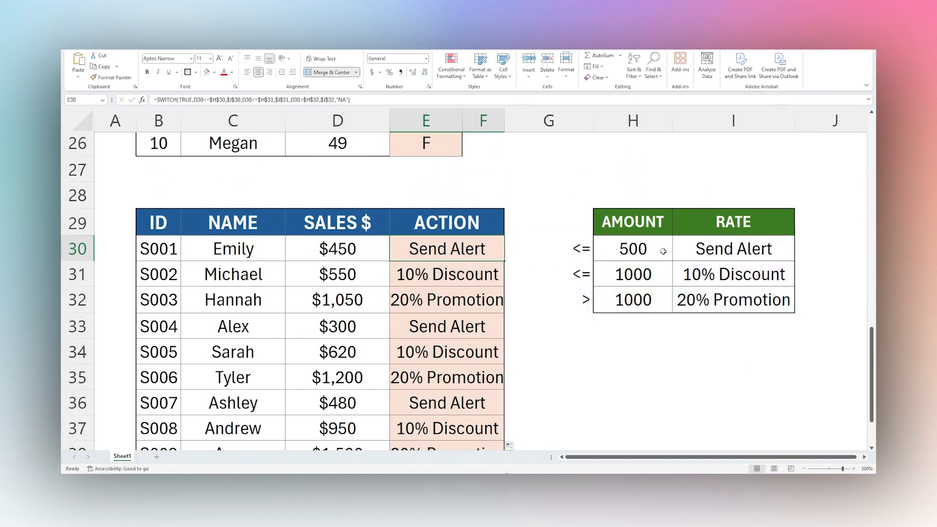
# Set the first threshold in H30 to 250 and check row 30's sales and action against the thresholds.
pyautogui.click(659, 250)
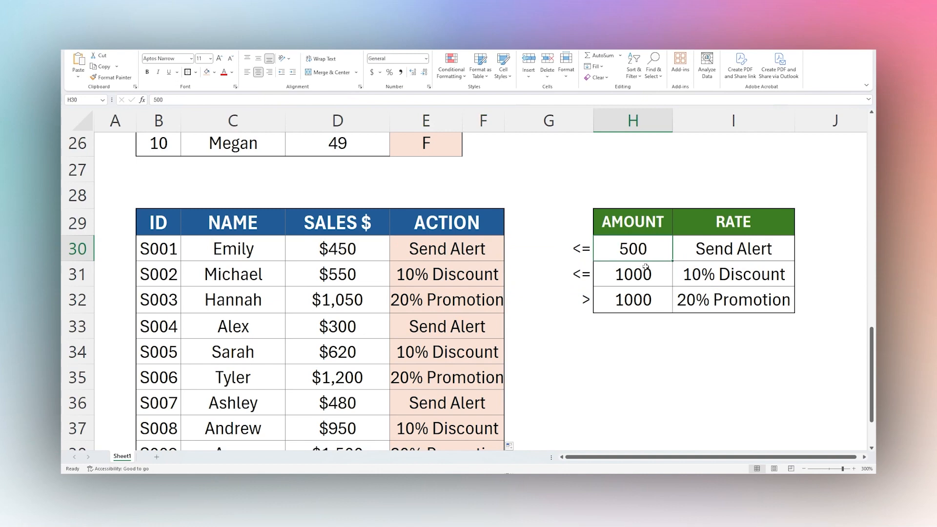
pyautogui.write('250')
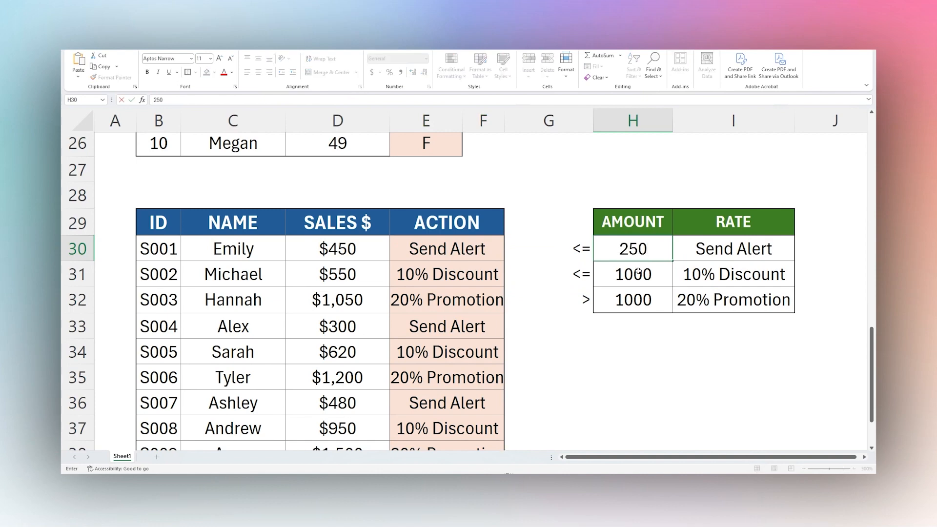
pyautogui.press('Return')
pyautogui.click(428, 254)
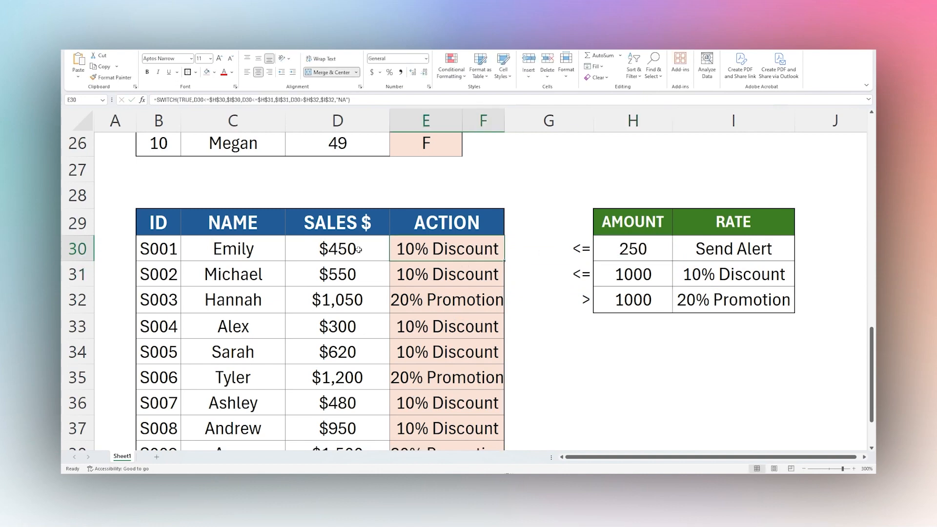
pyautogui.moveTo(358, 250); pyautogui.dragTo(477, 249)
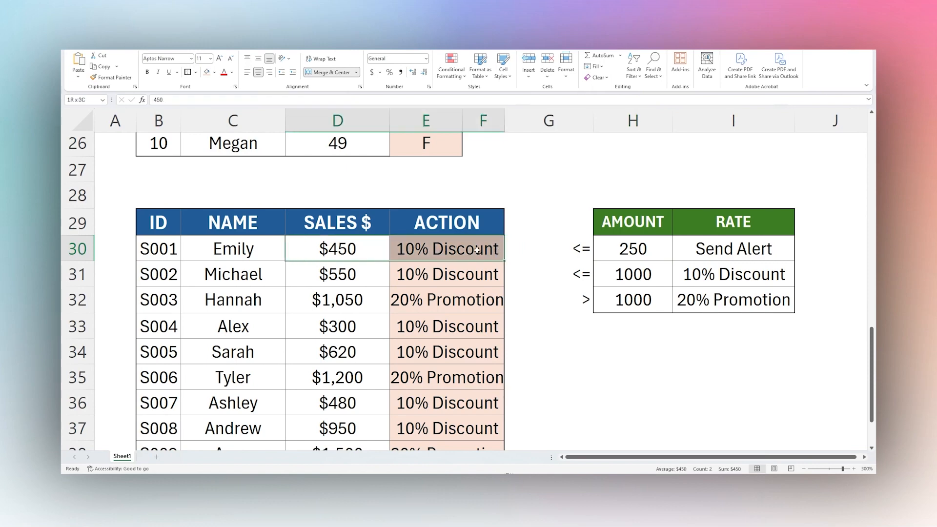
pyautogui.click(635, 249)
pyautogui.click(634, 274)
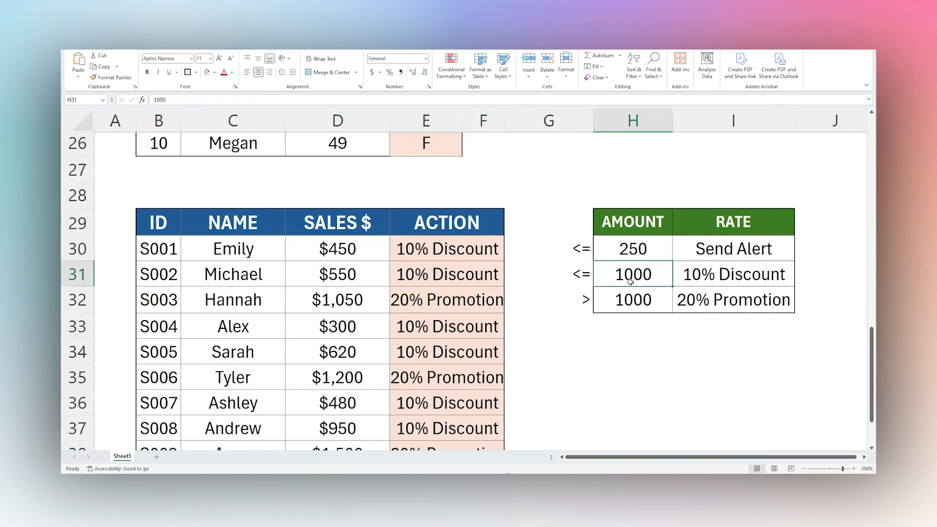
# Set the first threshold in H30 to 800 and check the updated actions in rows 30, 31 and 34.
pyautogui.click(634, 248)
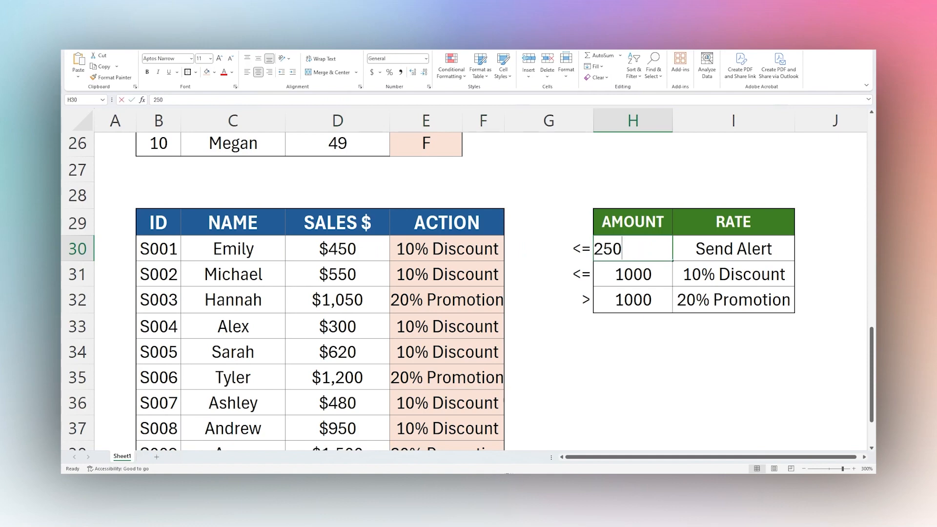
pyautogui.write('800')
pyautogui.press('Return')
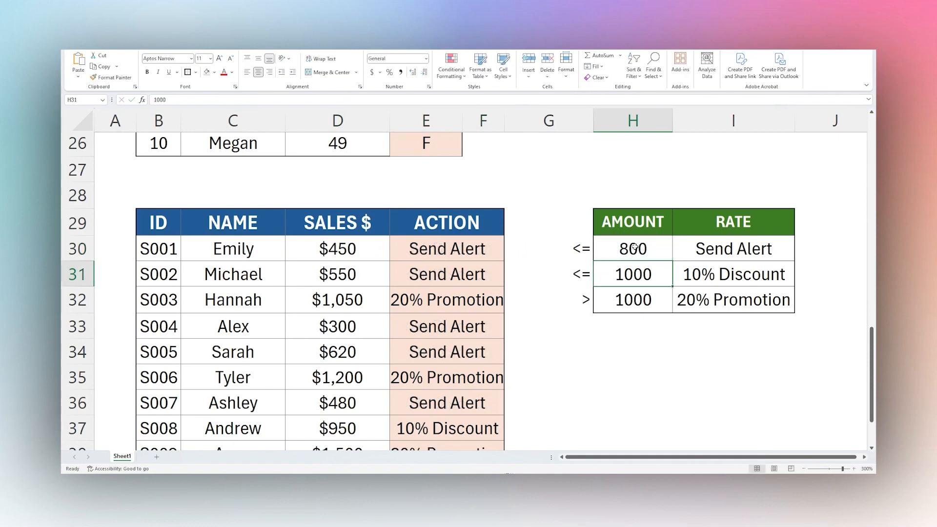
pyautogui.click(436, 251)
pyautogui.moveTo(436, 250); pyautogui.dragTo(435, 270)
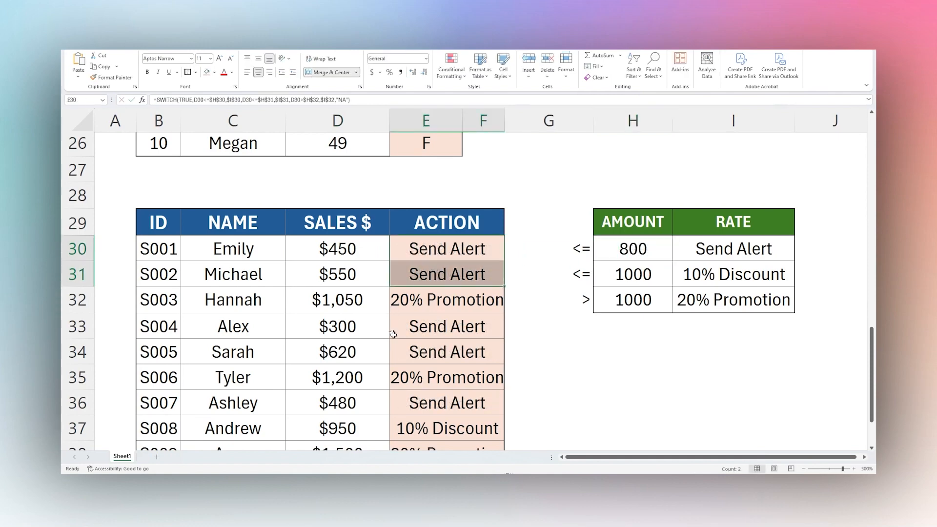
pyautogui.click(373, 353)
pyautogui.moveTo(374, 354); pyautogui.dragTo(427, 352)
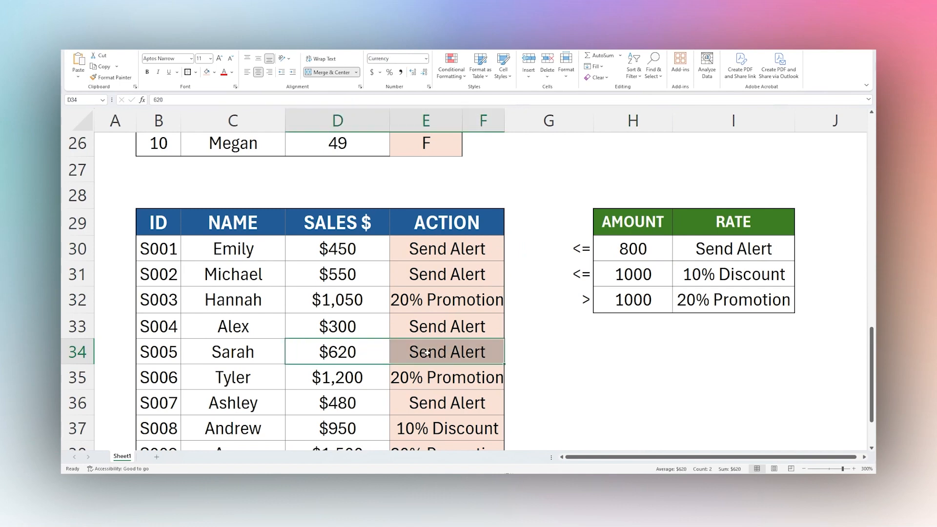
pyautogui.scroll(-1, 536, 339)
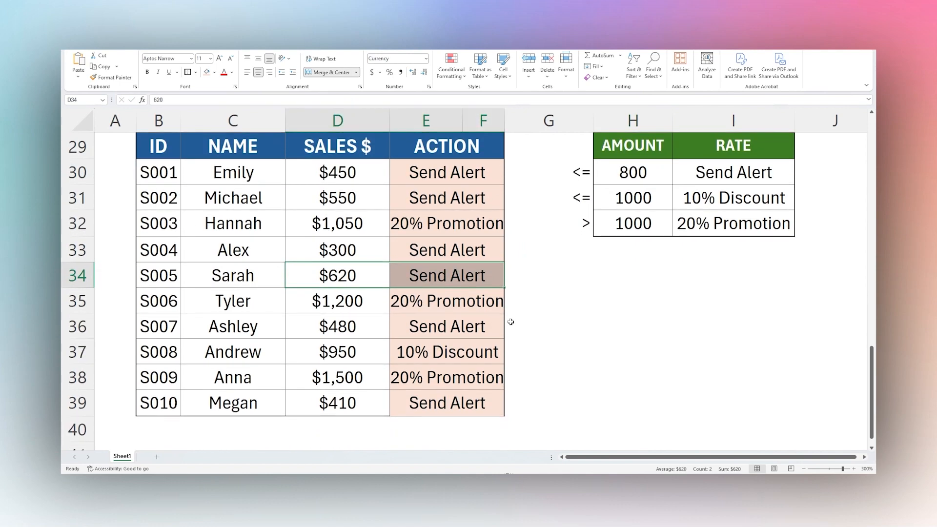
# Examine the first condition, D30<=$H$30, in E30's SWITCH formula and leave the formula unedited.
pyautogui.scroll(1, 507, 312)
pyautogui.doubleClick(430, 253)
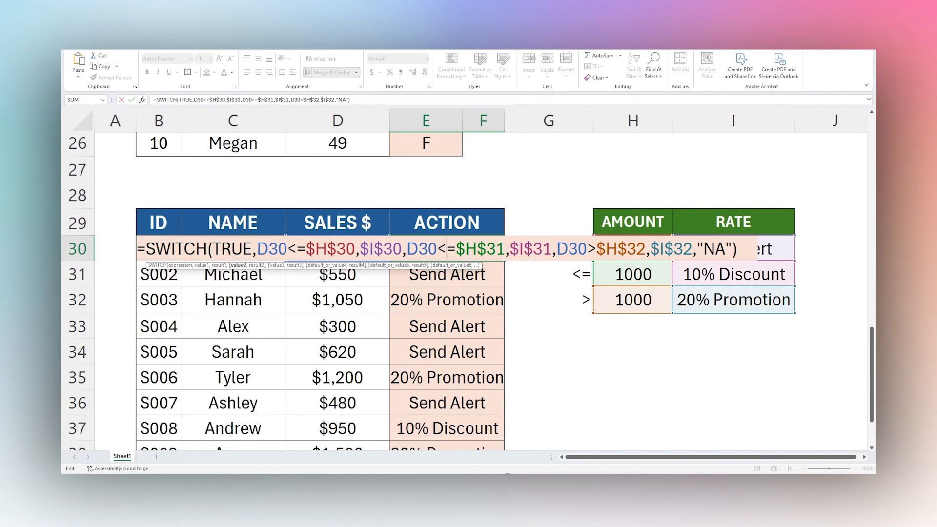
pyautogui.moveTo(257, 249); pyautogui.dragTo(354, 249)
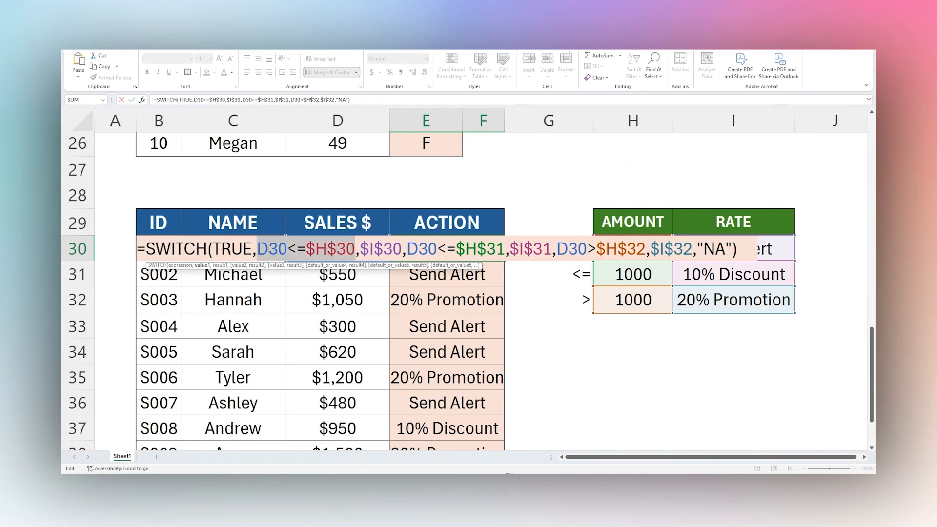
pyautogui.press('Escape')
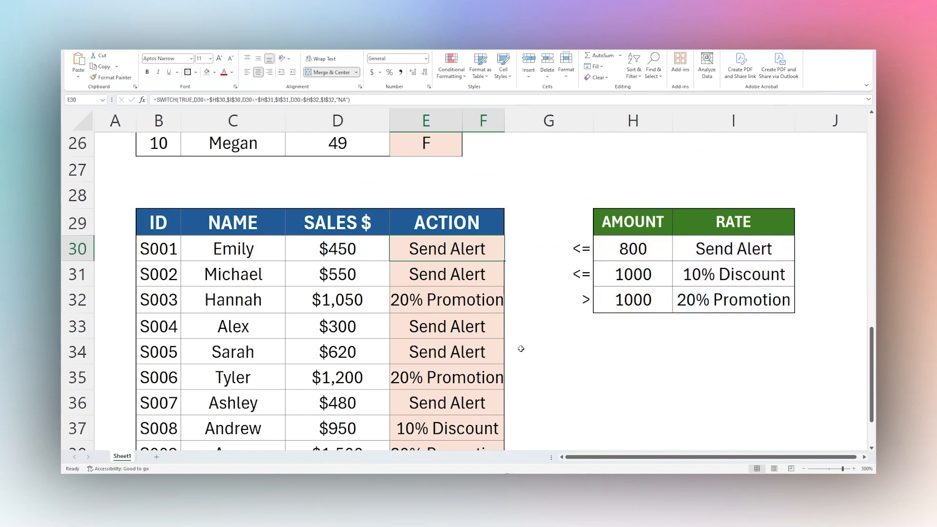
# Review the TRUE expression, first condition and $I$30 result in E30's SWITCH formula, then close it without editing.
pyautogui.doubleClick(449, 251)
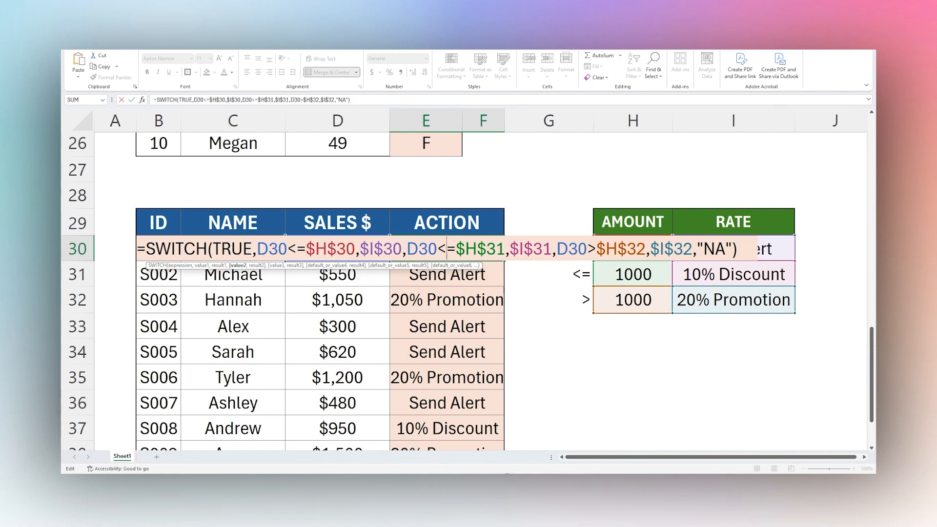
pyautogui.moveTo(213, 249); pyautogui.dragTo(397, 262)
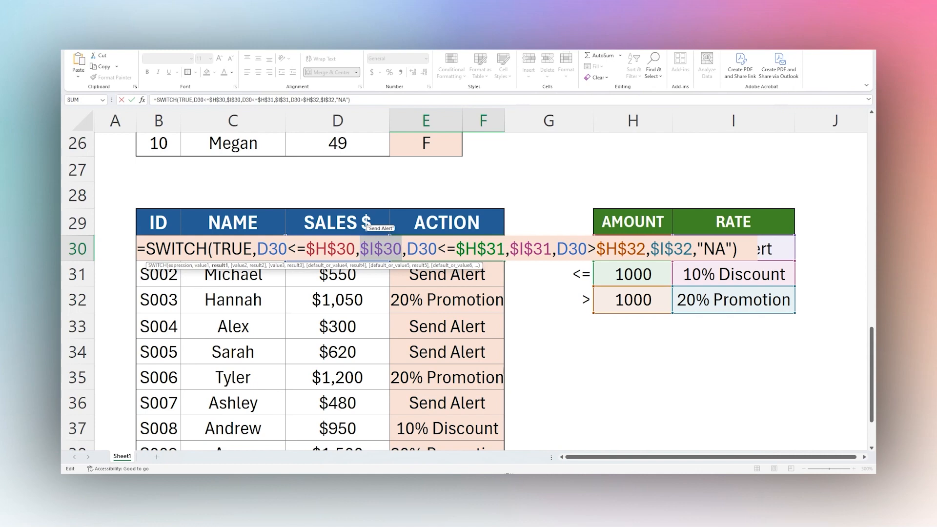
pyautogui.moveTo(213, 249); pyautogui.dragTo(252, 249)
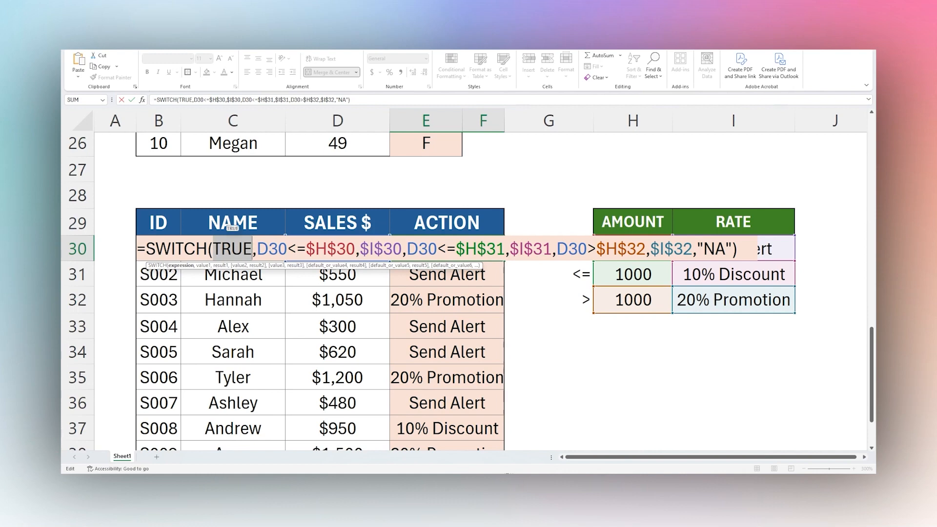
pyautogui.moveTo(145, 249); pyautogui.dragTo(316, 249)
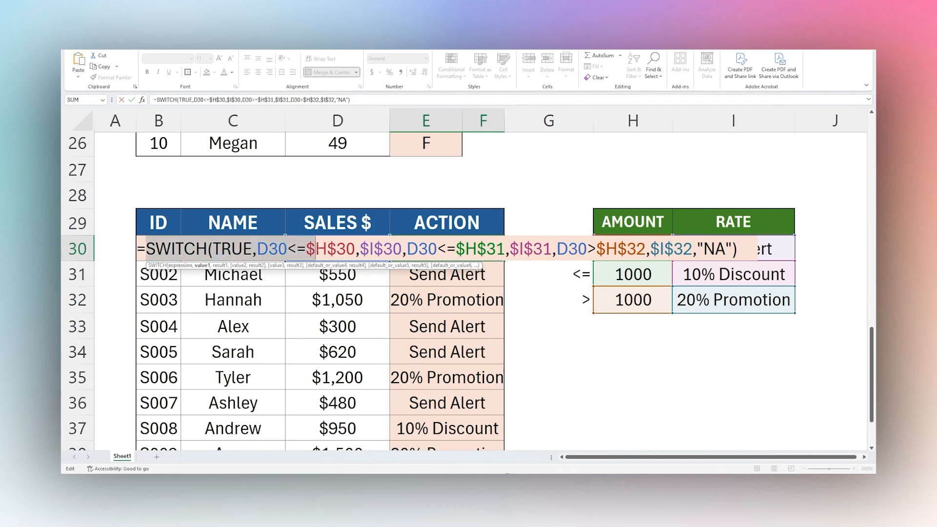
pyautogui.press('Escape')
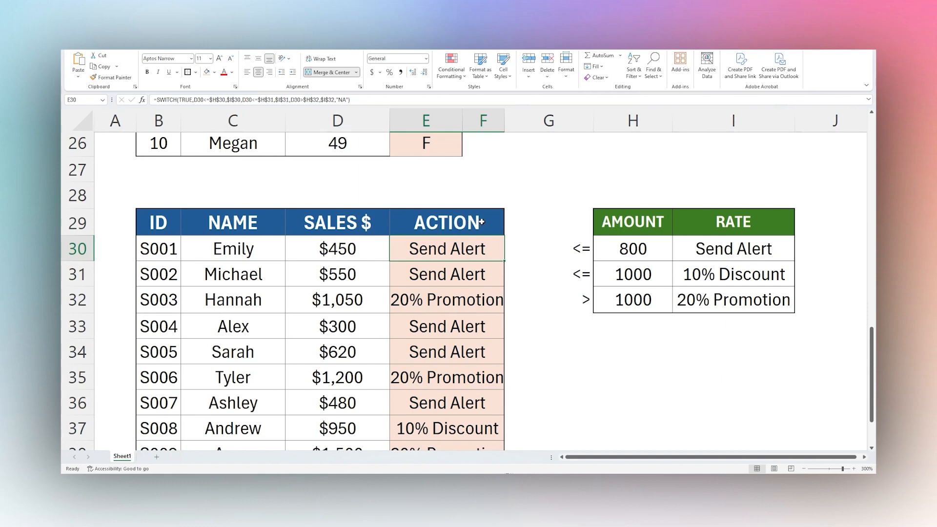
pyautogui.scroll(-1, 205, 242)
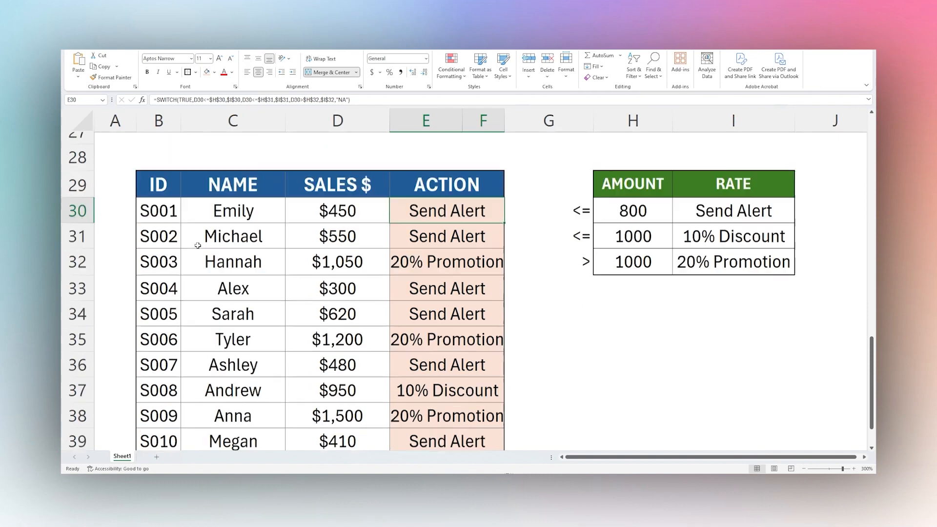